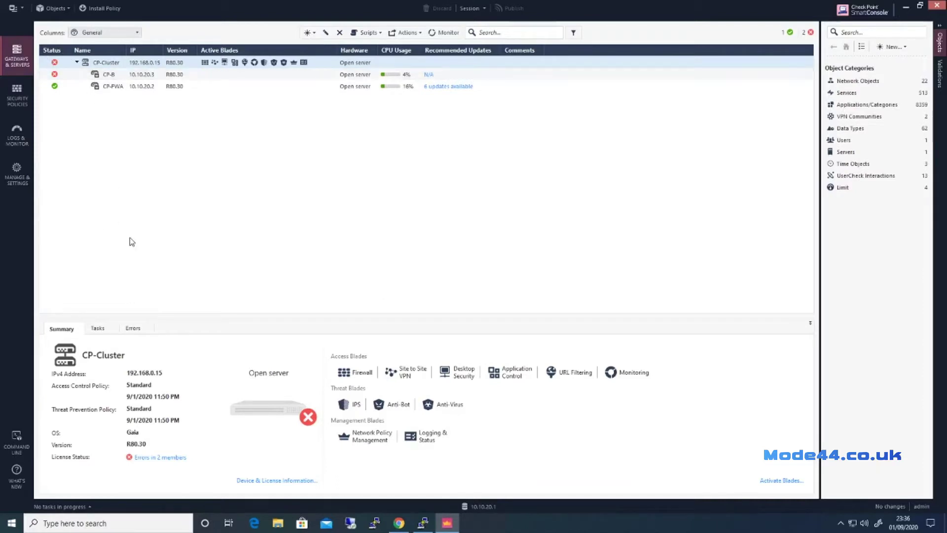
Review CP-Cluster's outbound CA certificate and trust chain, then enable HTTPS Inspection on the gateway.
double_click(147, 65)
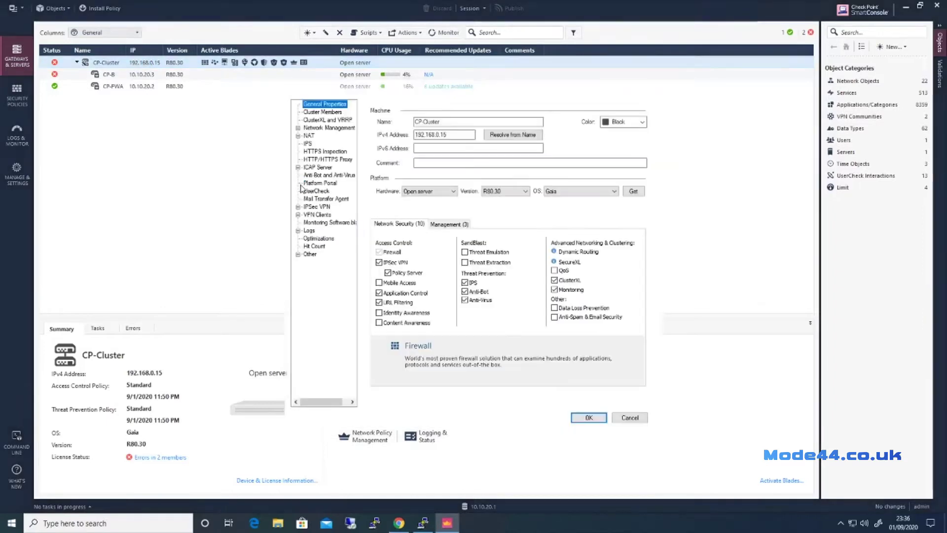
click(332, 153)
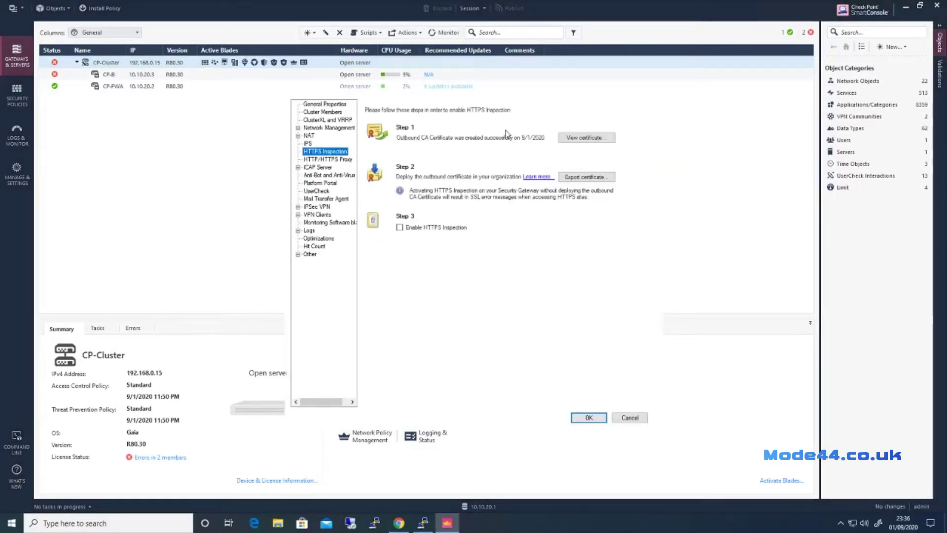
click(587, 138)
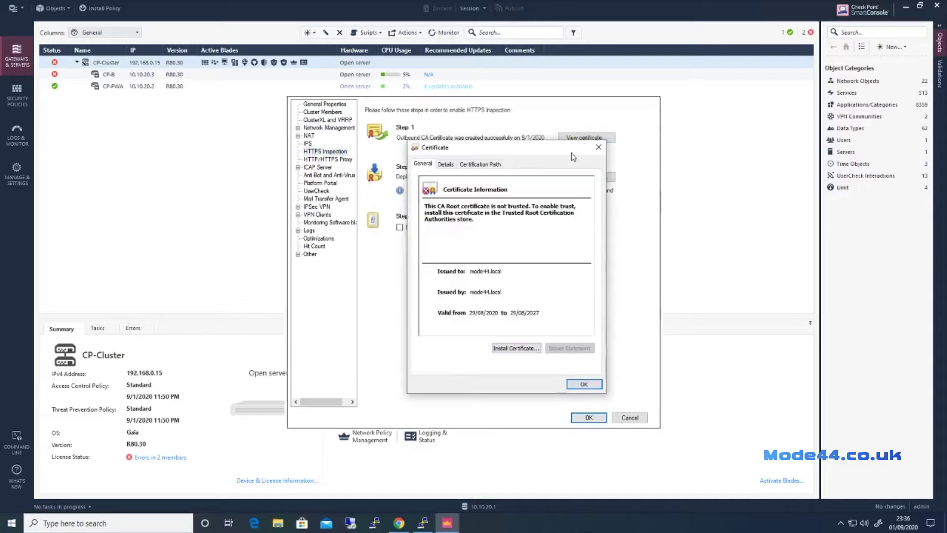
click(477, 168)
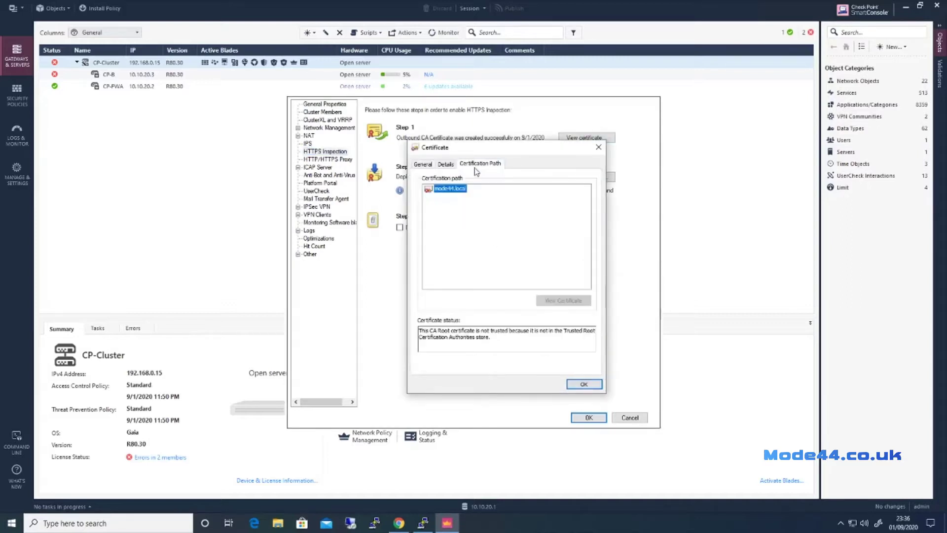
click(431, 165)
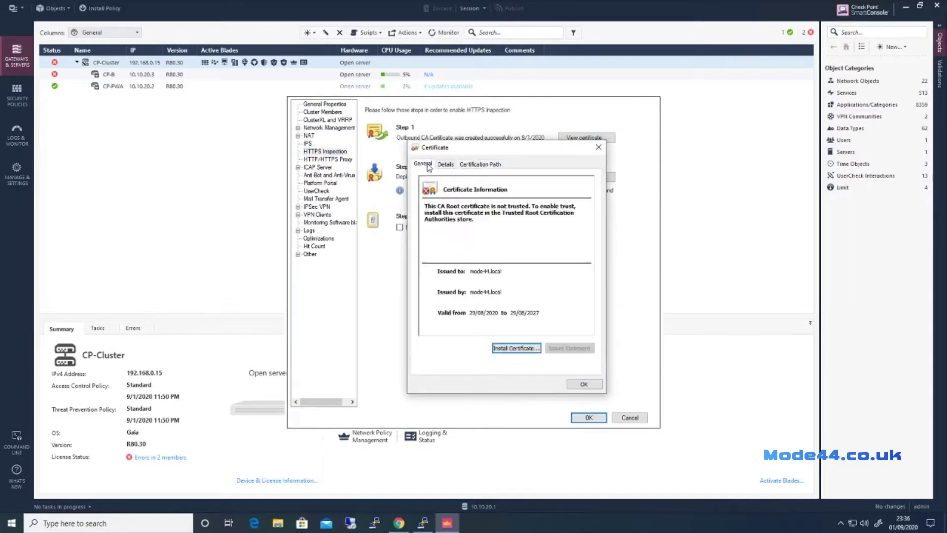
click(584, 384)
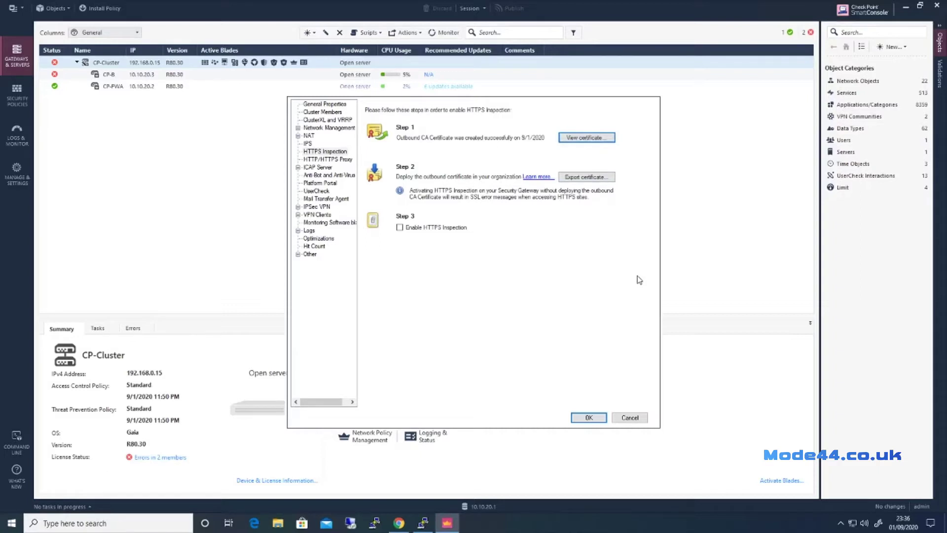
click(399, 228)
click(583, 418)
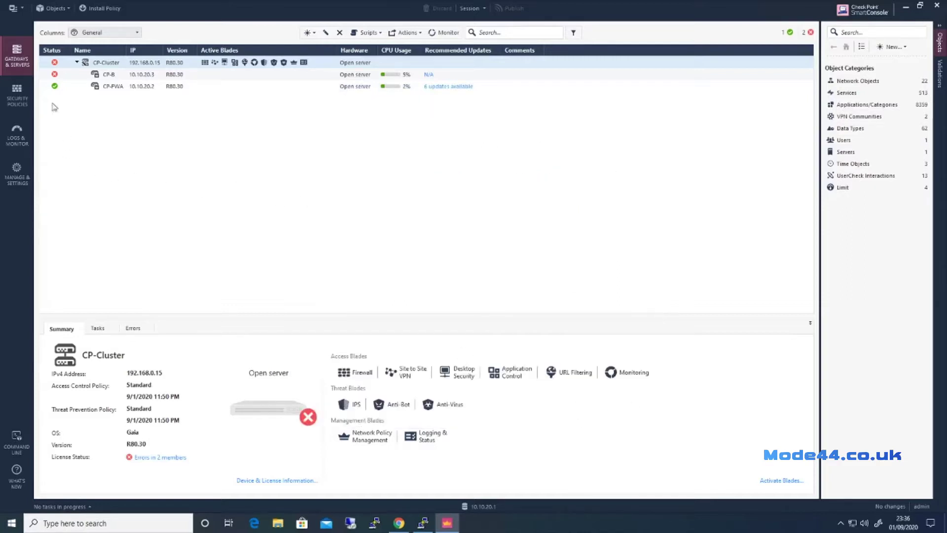
Open the HTTPS Inspection policy from Security Policies in SmartDashboard.
click(23, 92)
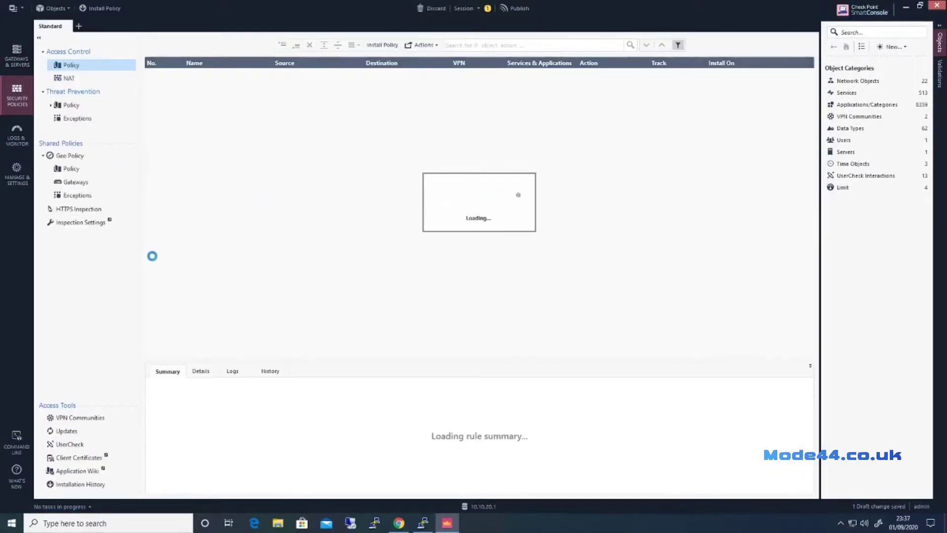
click(72, 209)
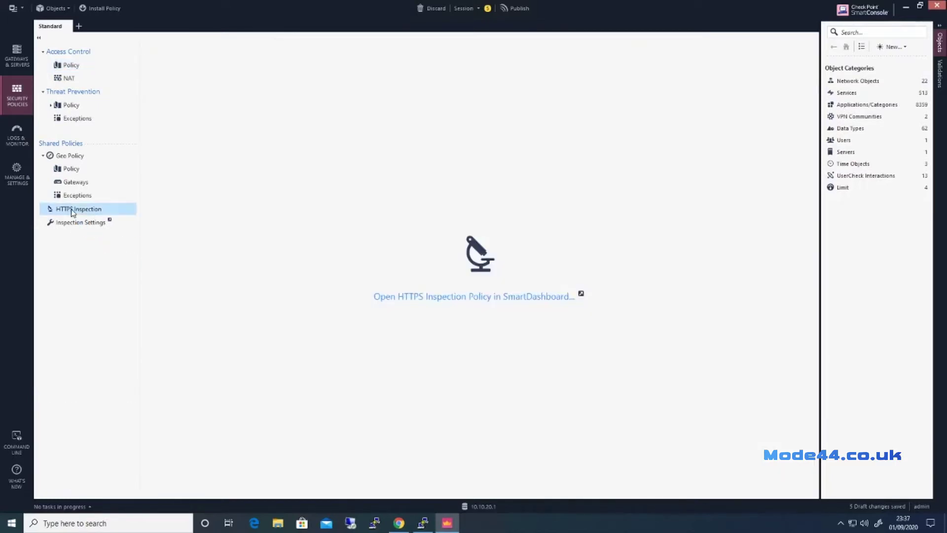
click(454, 296)
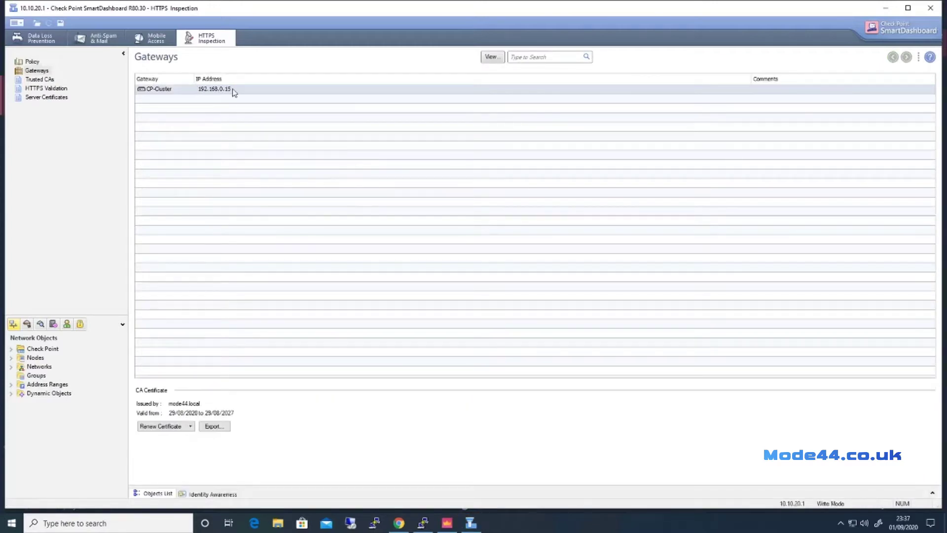
Show the renewal options for CP-Cluster's outbound CA certificate on the Gateways page.
click(191, 427)
Renew the CA certificate with testlab.local as issuer and a private key password.
click(190, 438)
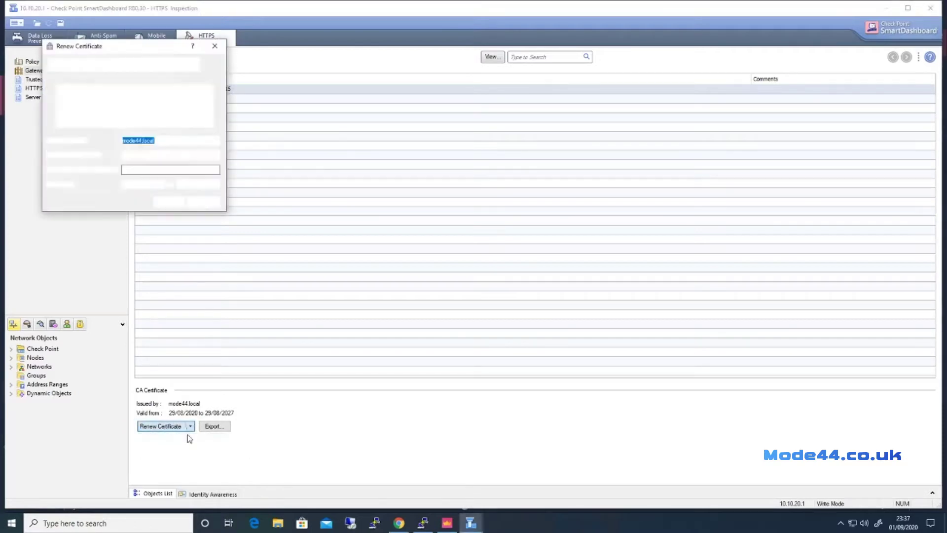
key(End)
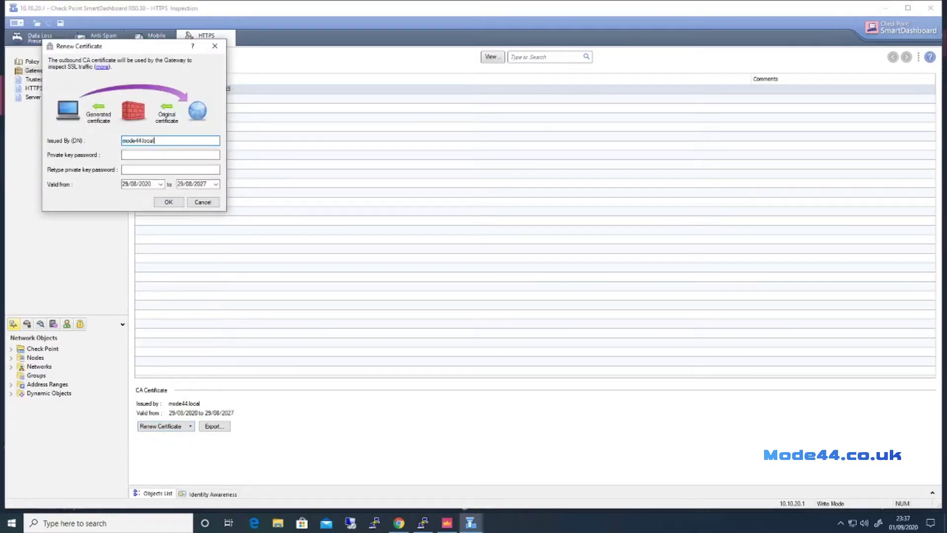
key(ctrl+a)
text(tes)
click(148, 155)
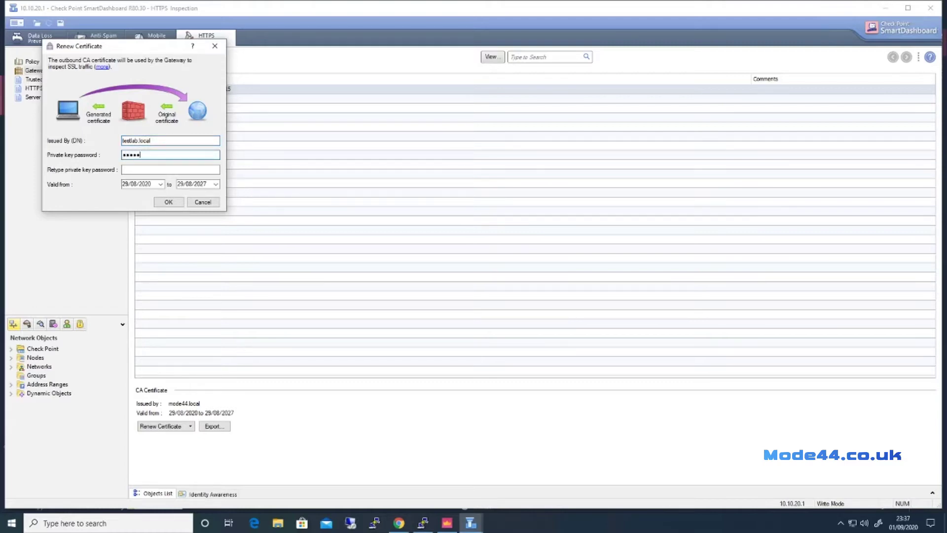
click(170, 170)
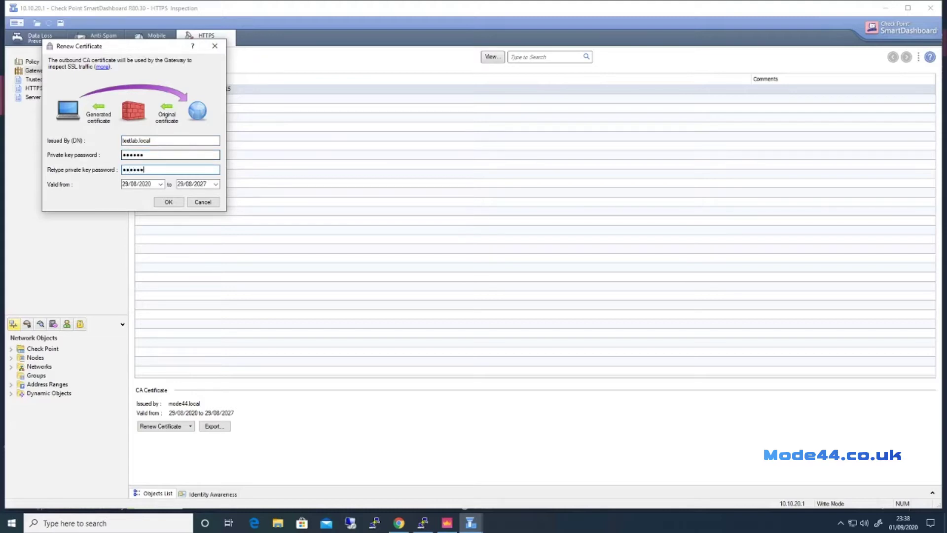
Set the renewed certificate's expiry date to 29/08/2021 and confirm the renewal.
click(215, 184)
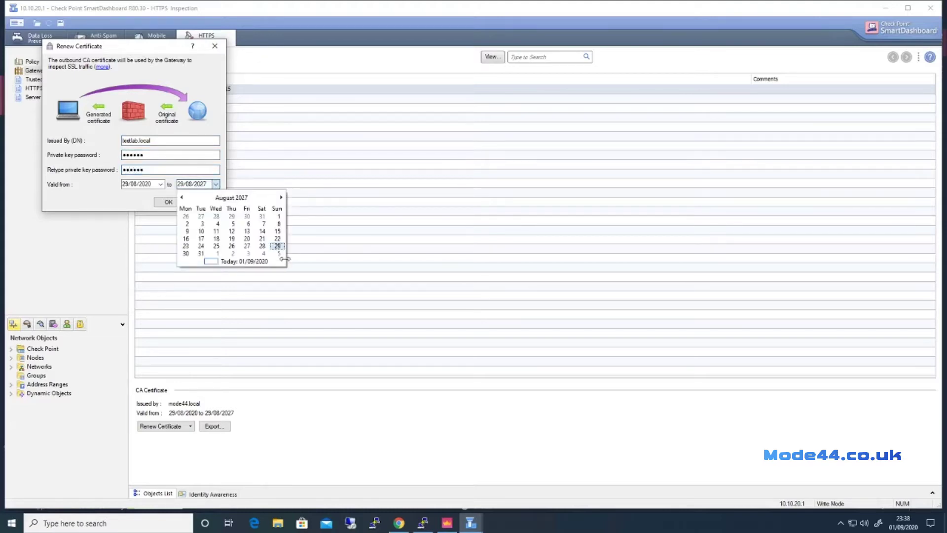
click(225, 198)
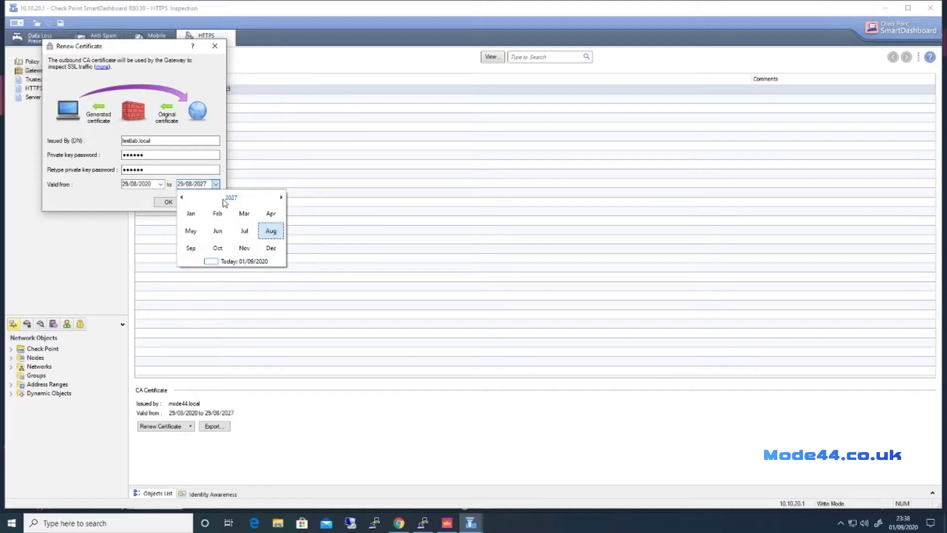
click(231, 198)
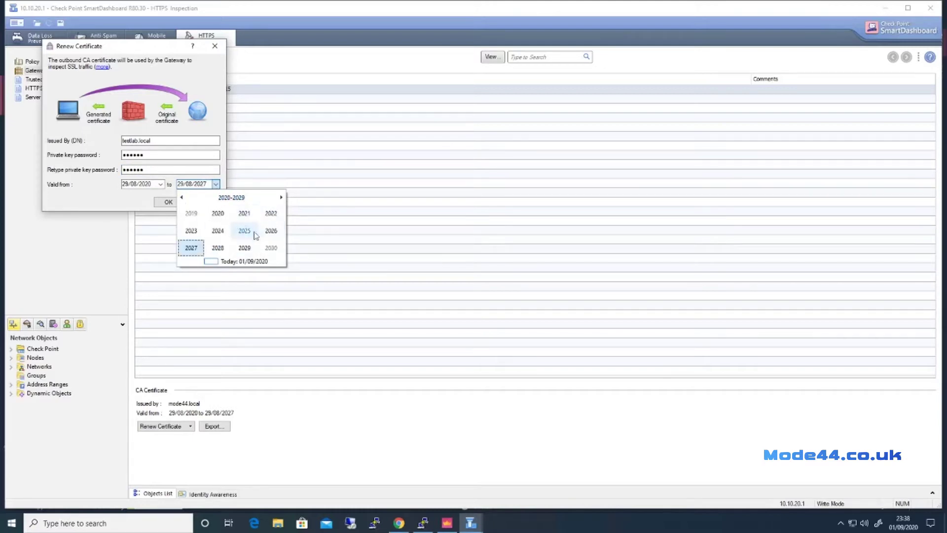
click(244, 214)
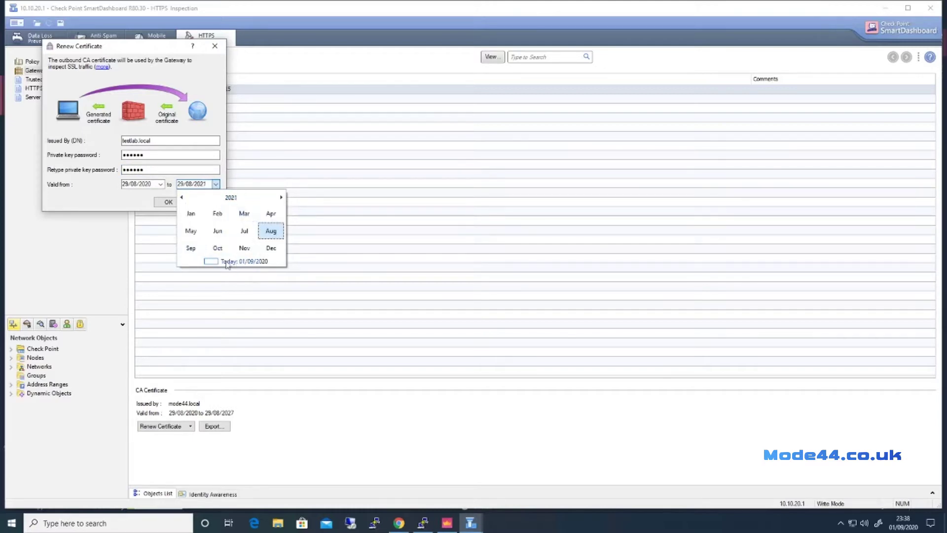
click(272, 232)
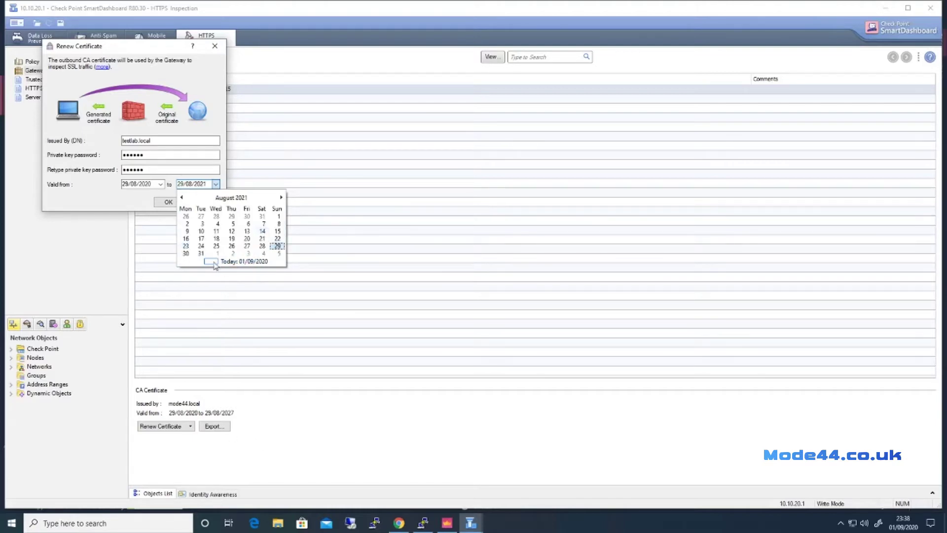
click(139, 202)
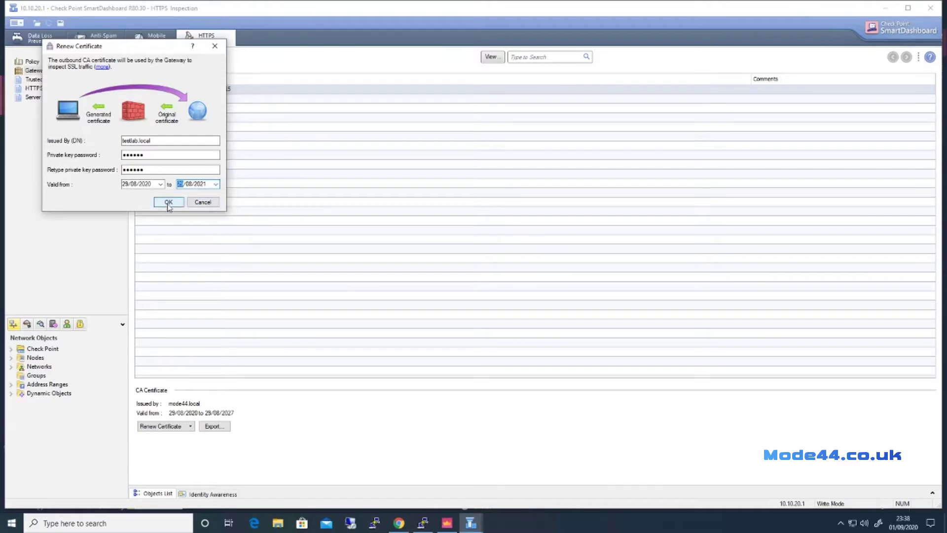
click(168, 202)
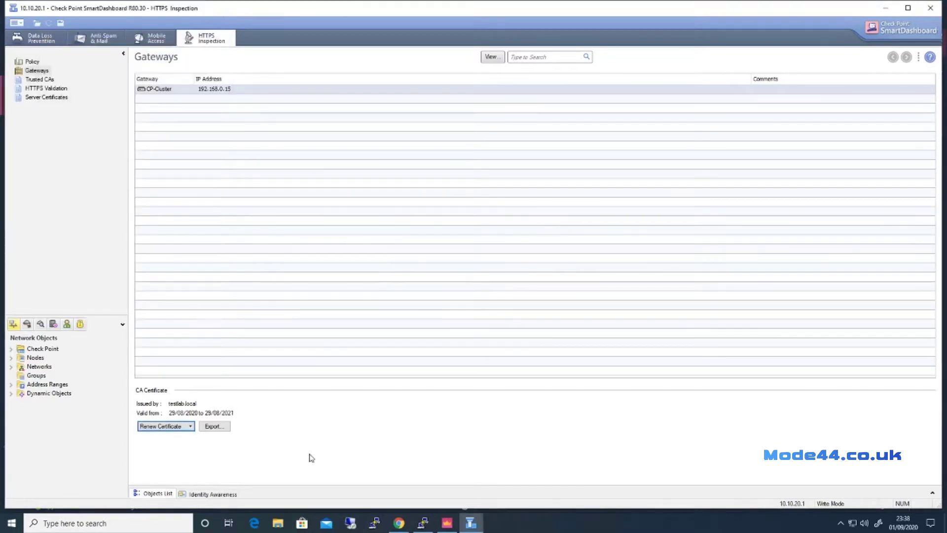
Export the renewed CA certificate as sslinspect to Documents and save the SmartDashboard changes.
click(214, 426)
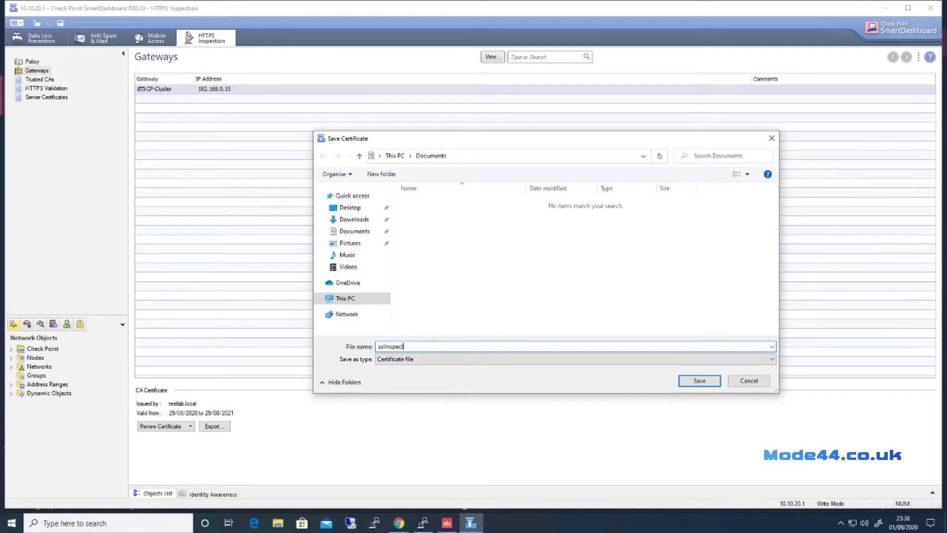
click(699, 380)
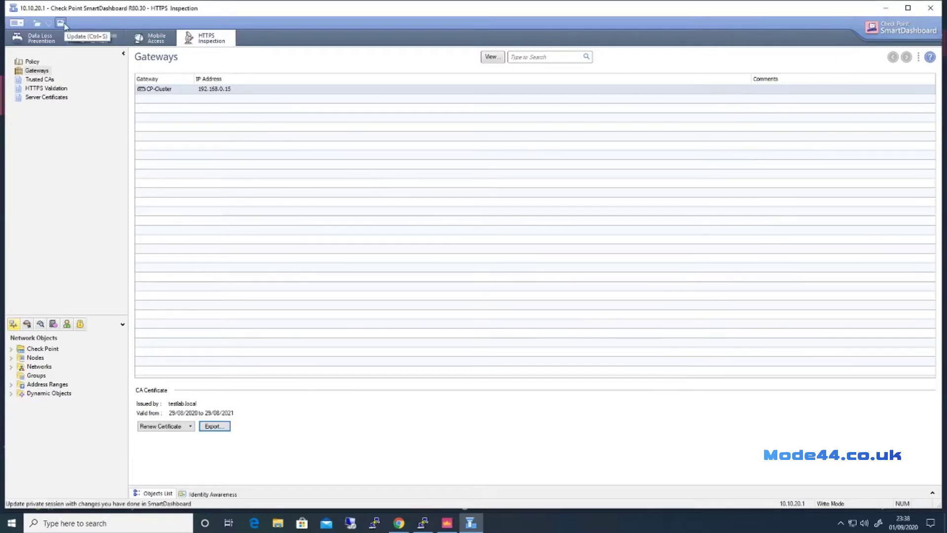
click(61, 22)
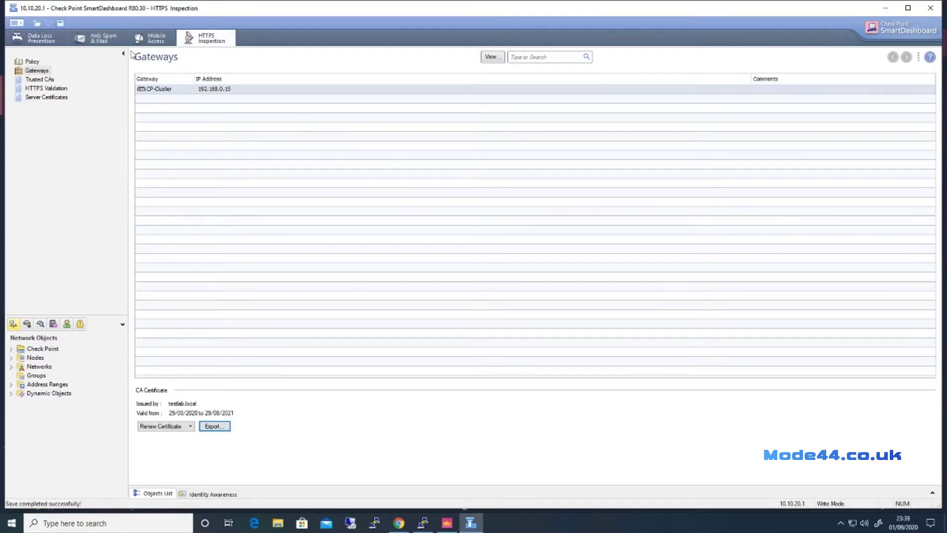
Back in SmartConsole, check CP-Cluster's HTTPS Inspection certificate dated 9/1/2020, then cancel the properties.
click(931, 9)
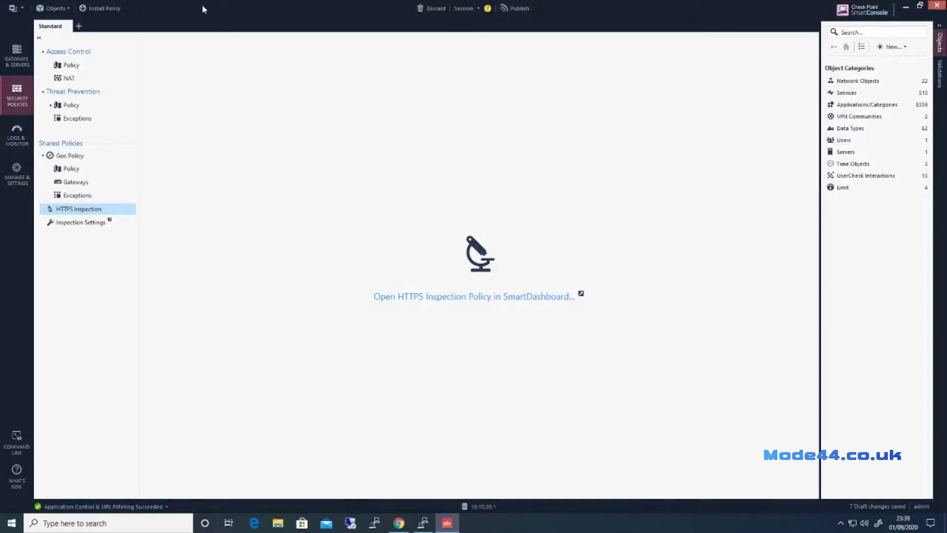
click(18, 60)
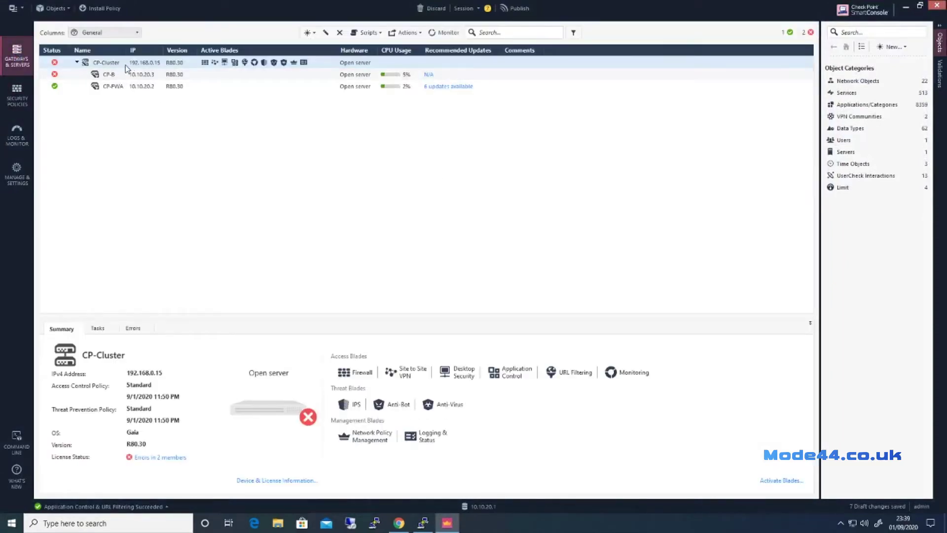
double_click(122, 63)
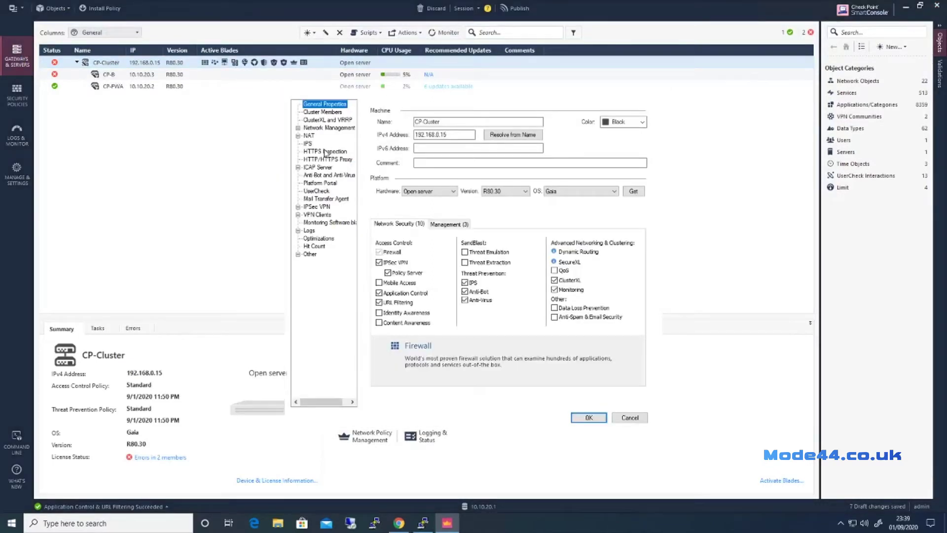
click(325, 151)
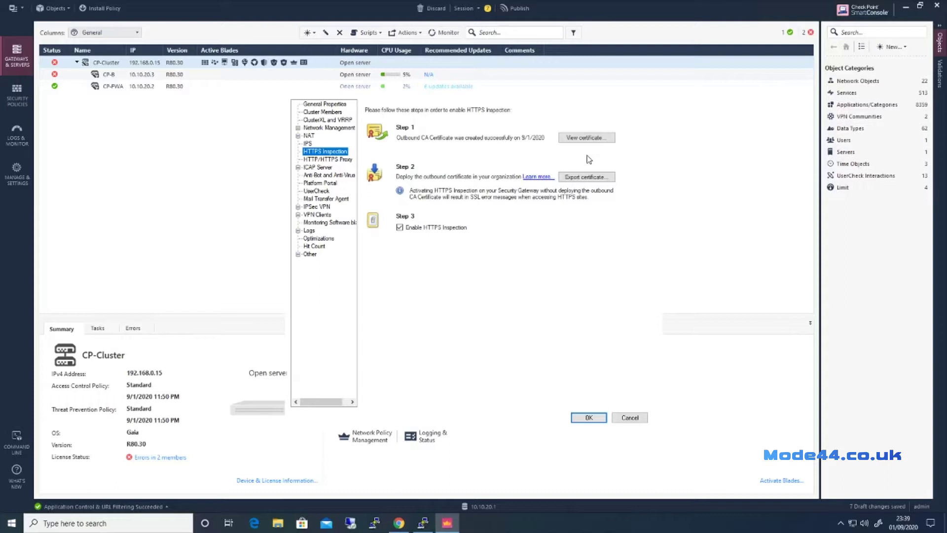
click(640, 419)
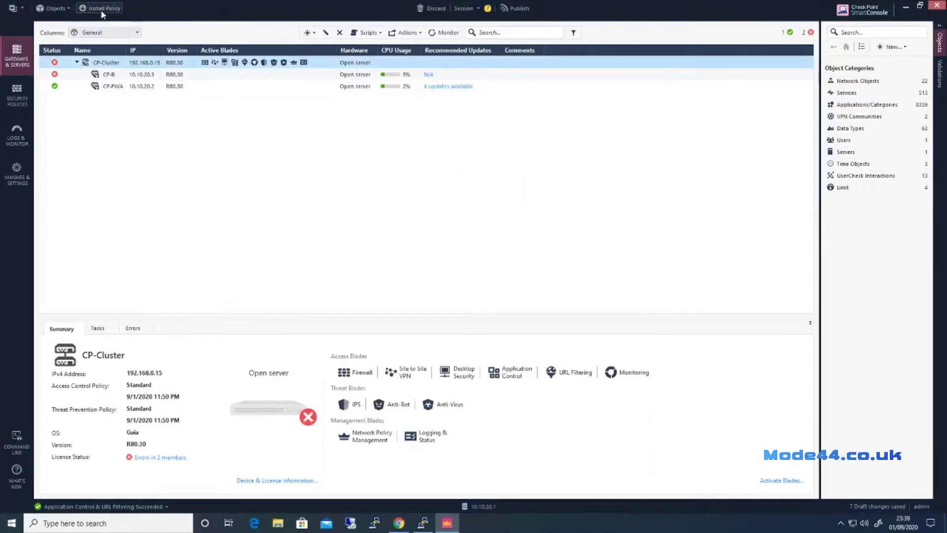
Publish the 7 draft changes and bring up Install Policy for Standard on CP-Cluster.
click(100, 9)
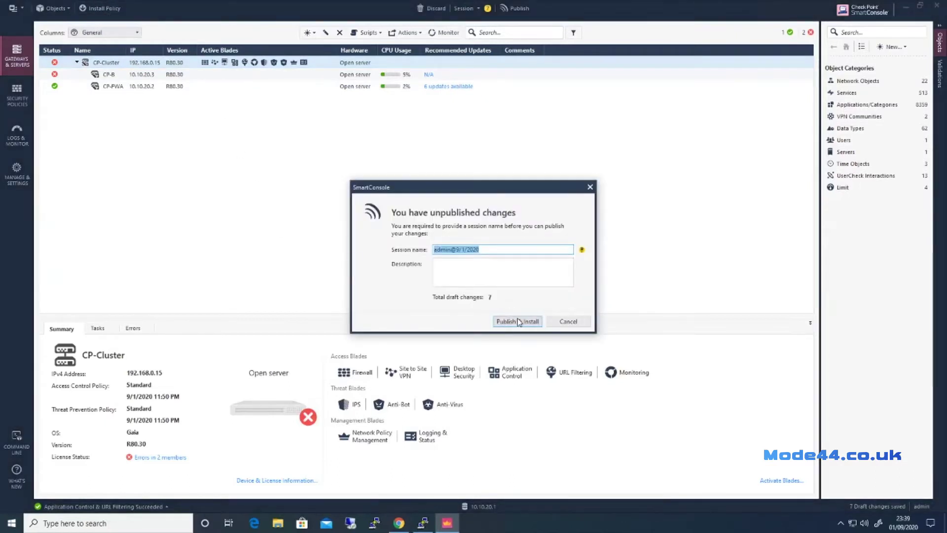
click(518, 322)
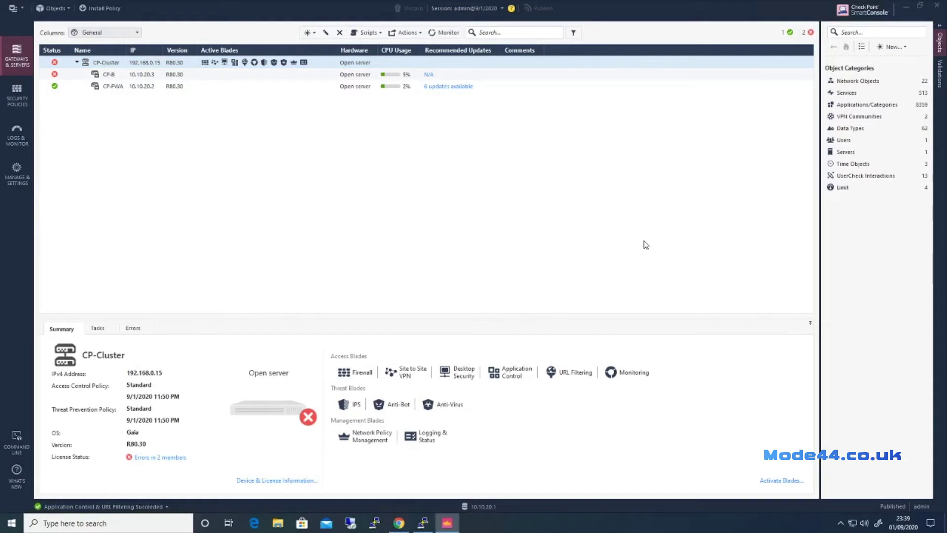
key(ctrl+shift+Return)
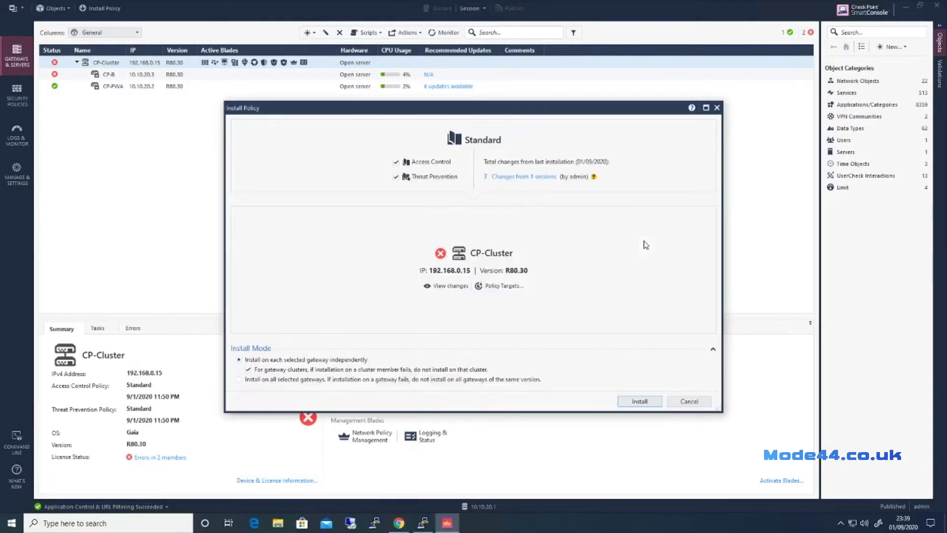
Install the Standard policy on CP-Cluster, follow its progress, and dismiss the results.
click(638, 403)
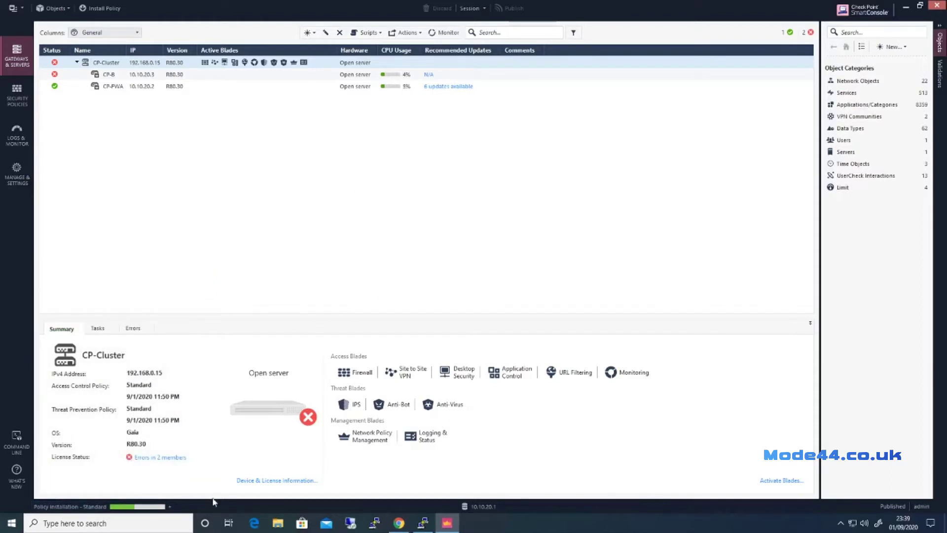
click(170, 508)
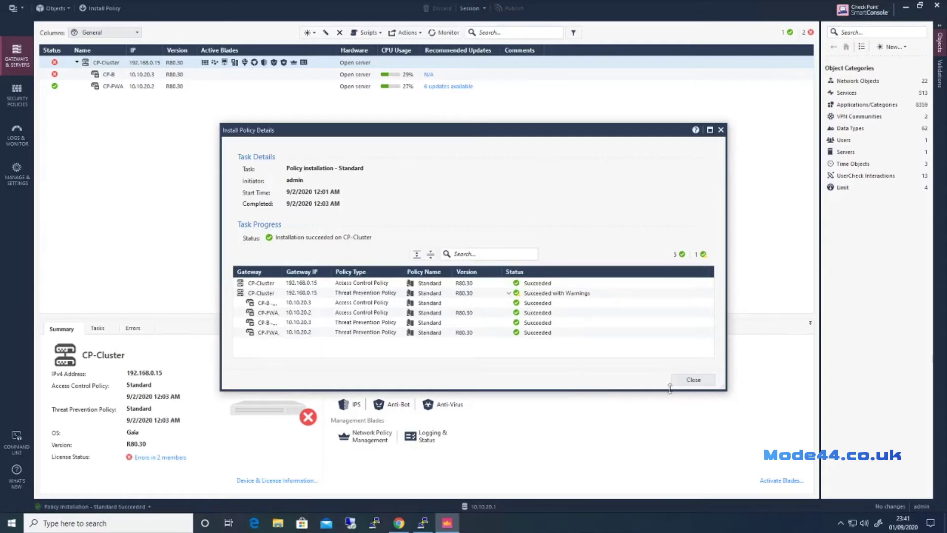
click(689, 381)
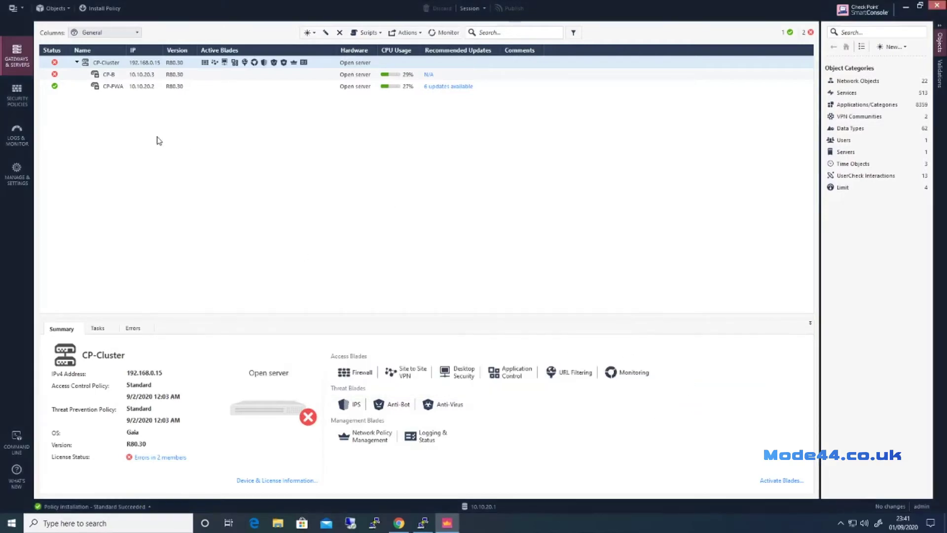
Inspect CP-Cluster's outbound CA certificate, still issued to mode44.local, then close the properties.
click(112, 61)
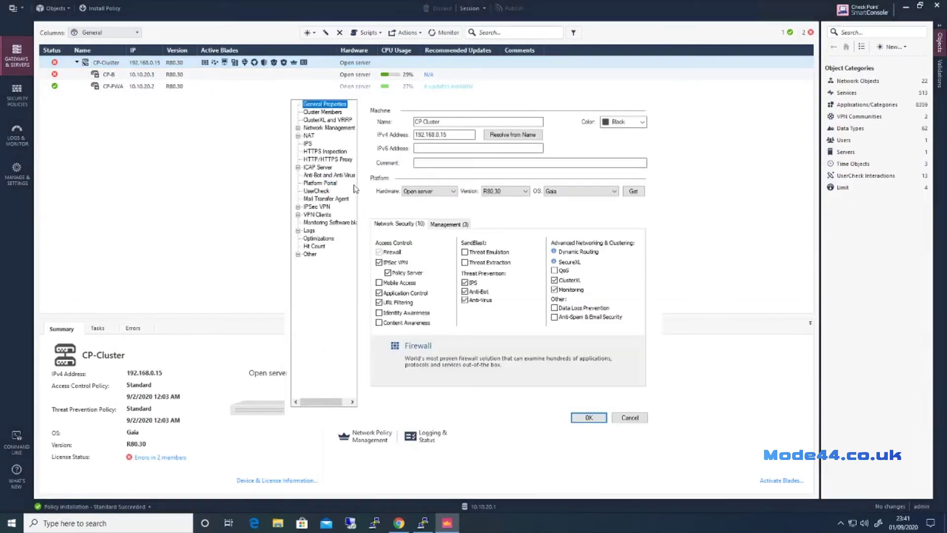
click(319, 152)
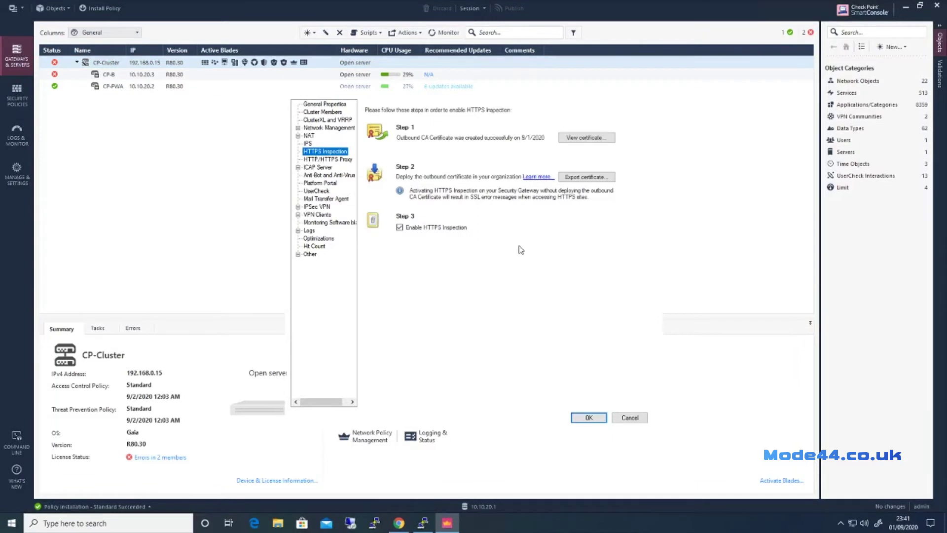
click(584, 143)
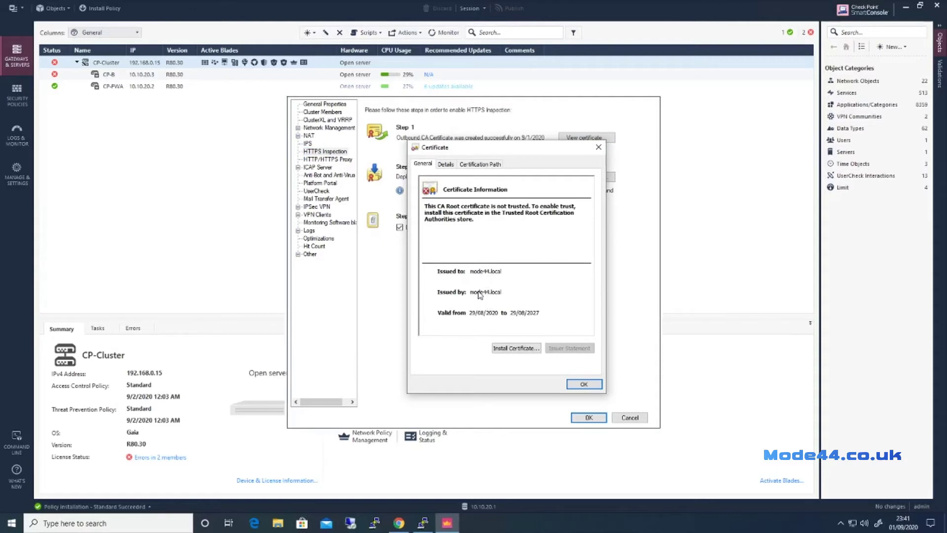
click(584, 385)
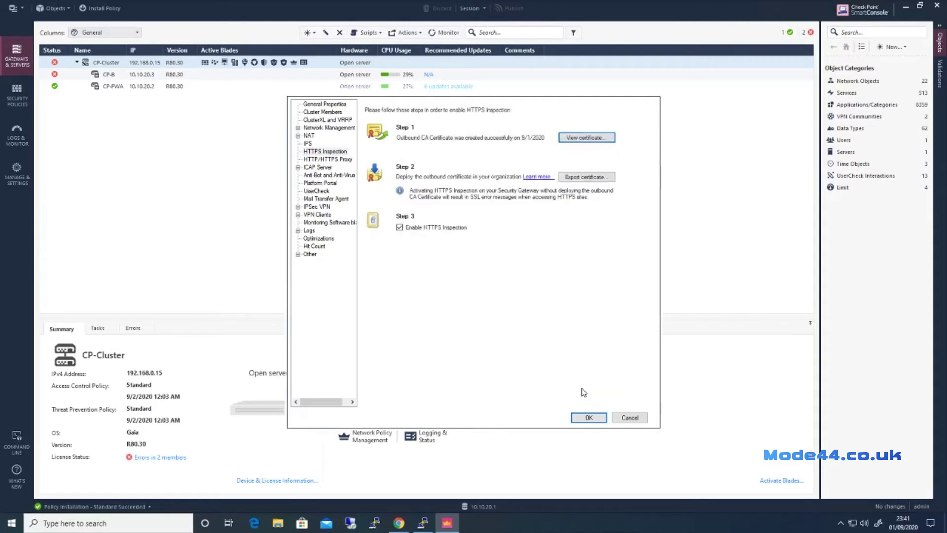
click(589, 418)
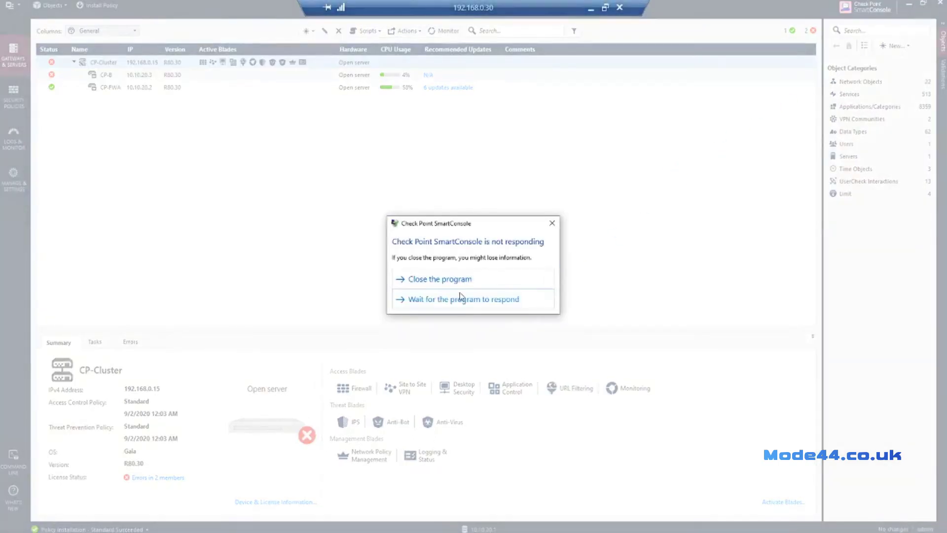
Wait on the frozen console, exit SmartConsole keeping the drafts, and relaunch it.
click(460, 301)
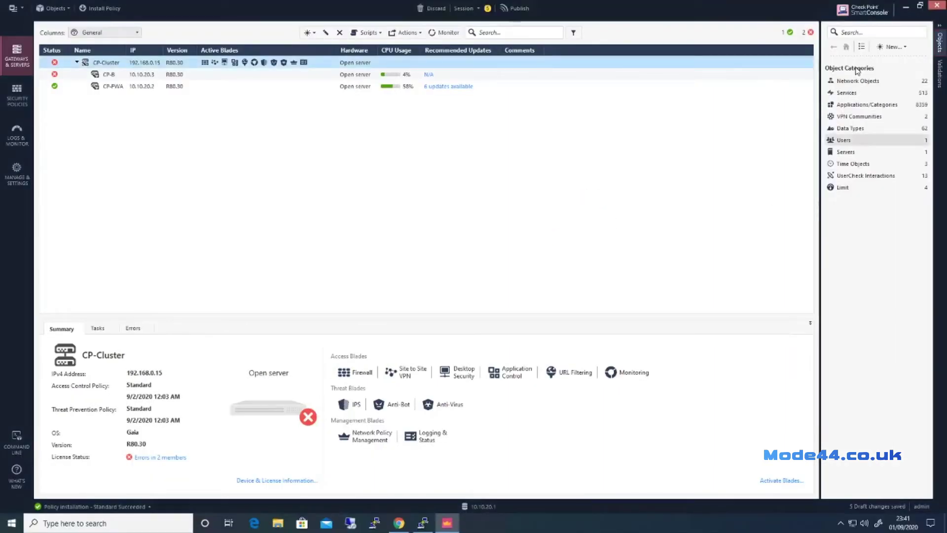
click(938, 7)
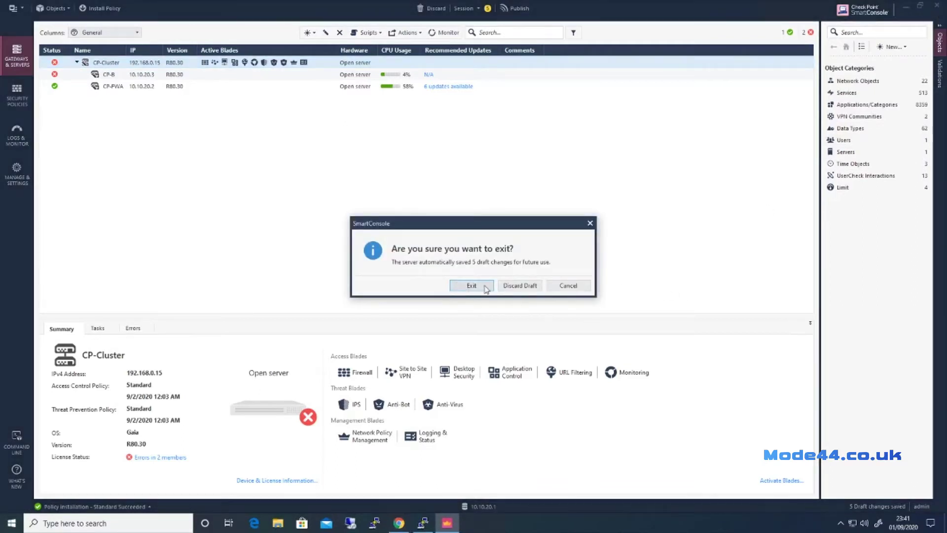
click(568, 287)
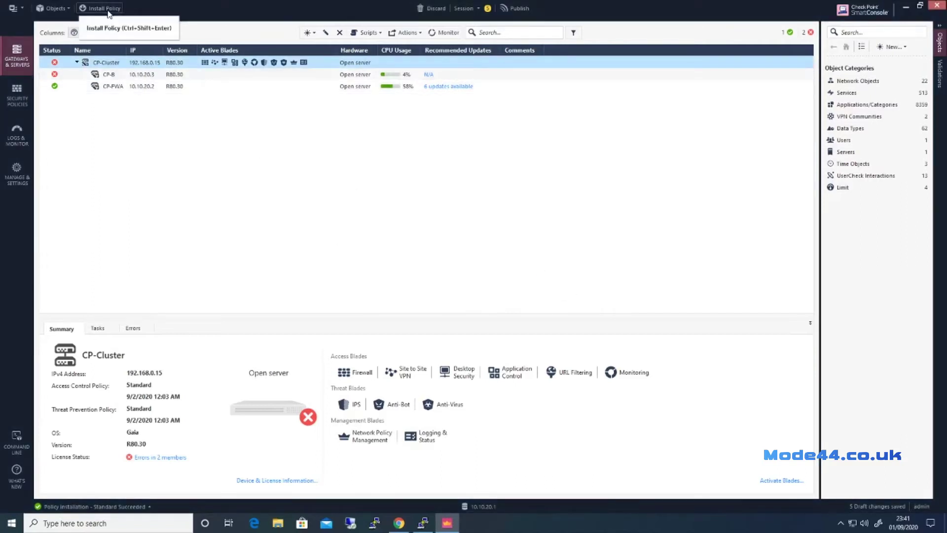
click(941, 6)
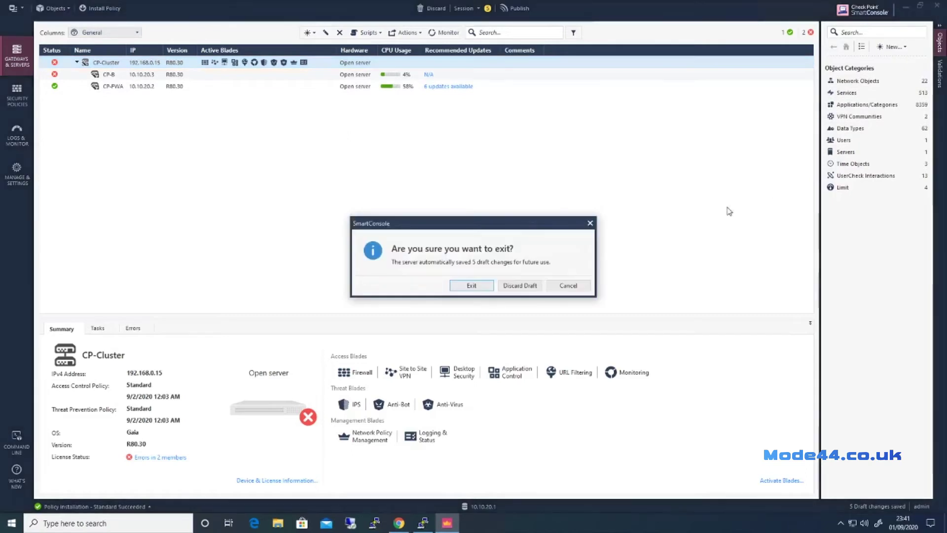
click(475, 286)
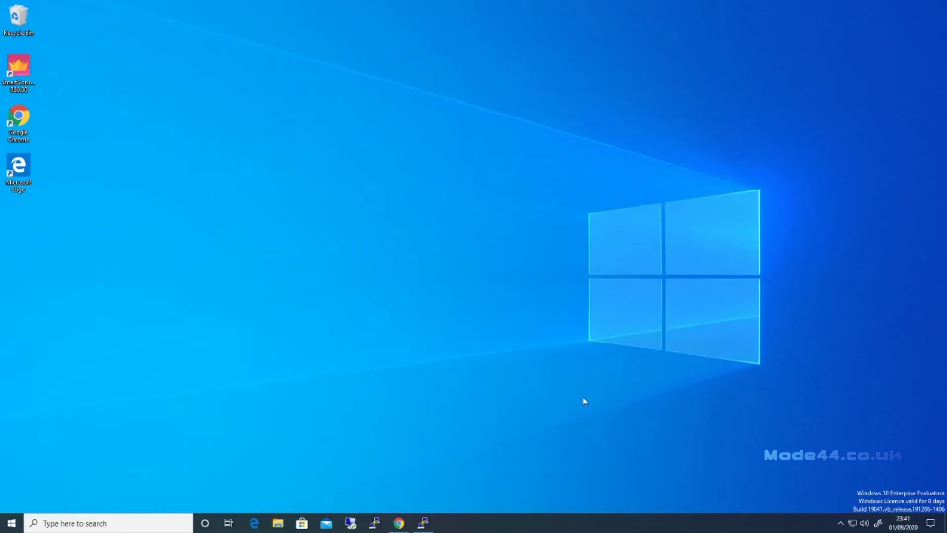
click(18, 69)
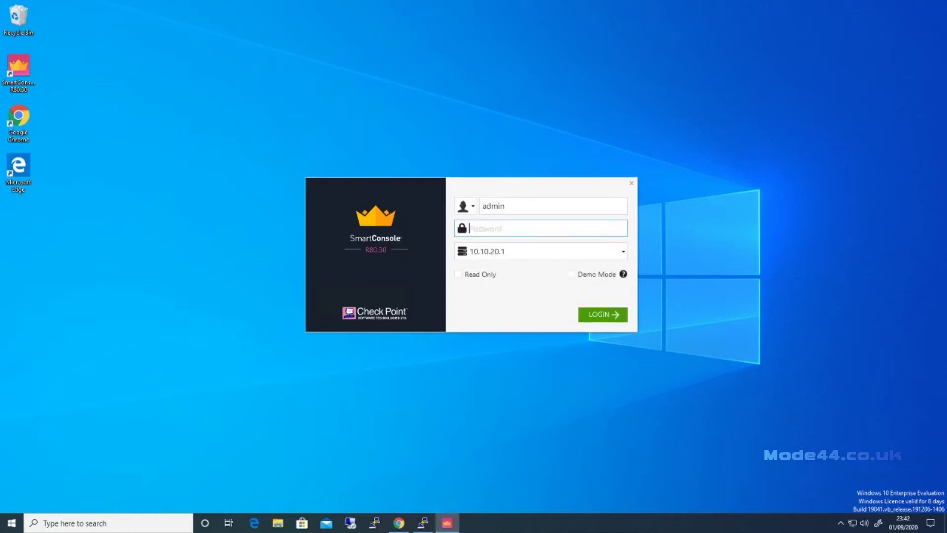
Log in to management server 10.10.20.1 with the administrator password.
text(••••••)
key(Return)
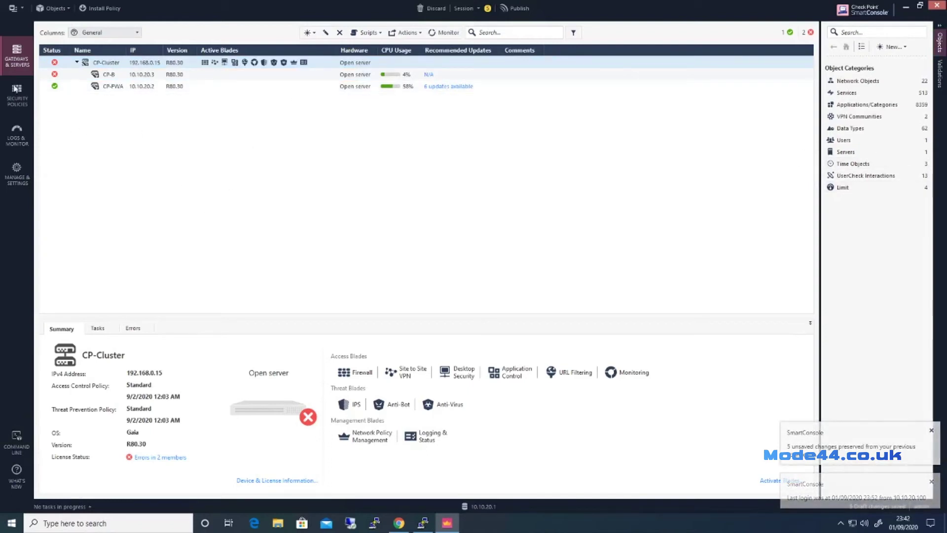
Open CP-Cluster's HTTPS Inspection settings and view the outbound CA certificate.
click(130, 63)
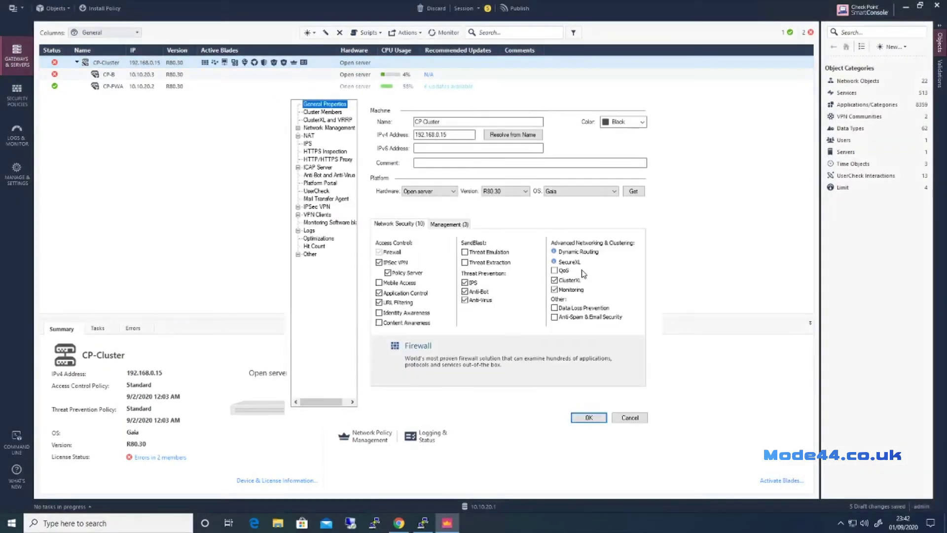
click(318, 153)
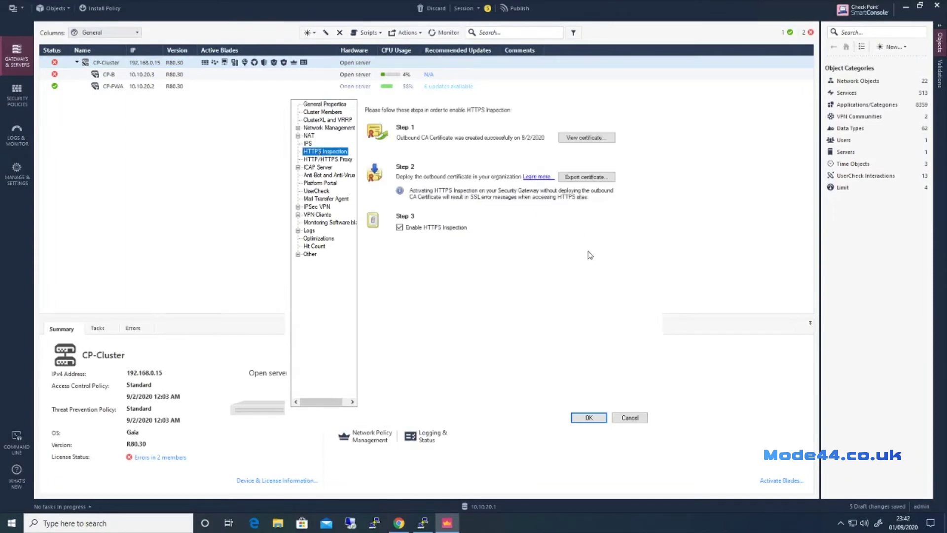
click(590, 140)
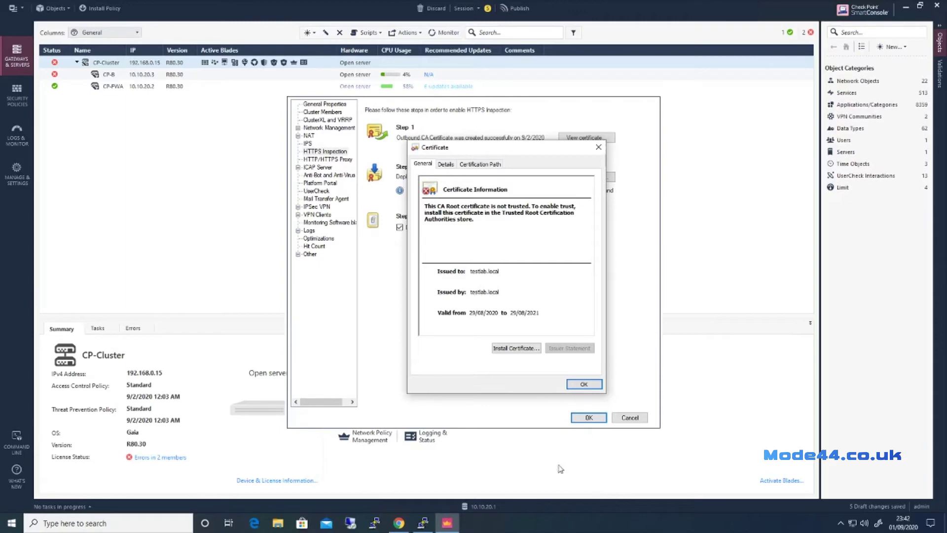
Start importing the certificate for the local machine, browsing stores without choosing one.
click(518, 349)
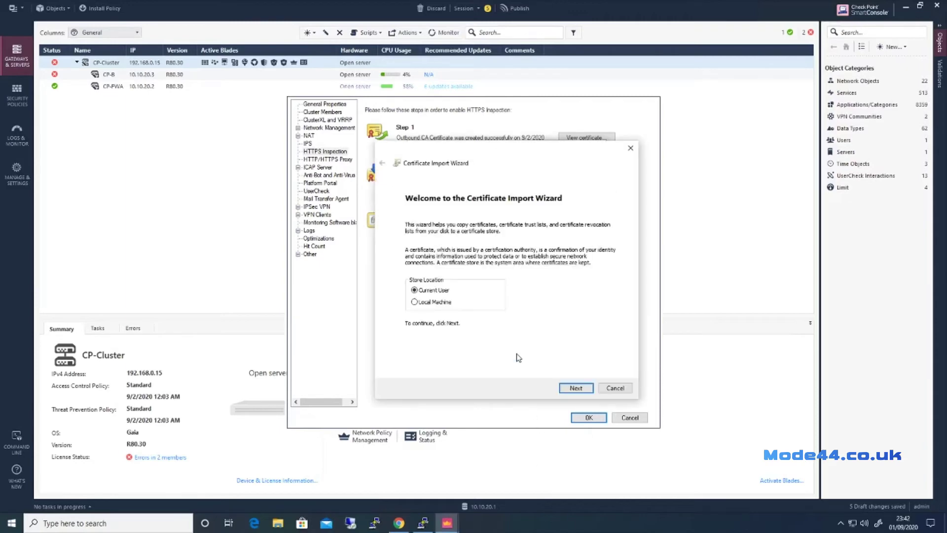
click(434, 303)
click(575, 388)
click(423, 324)
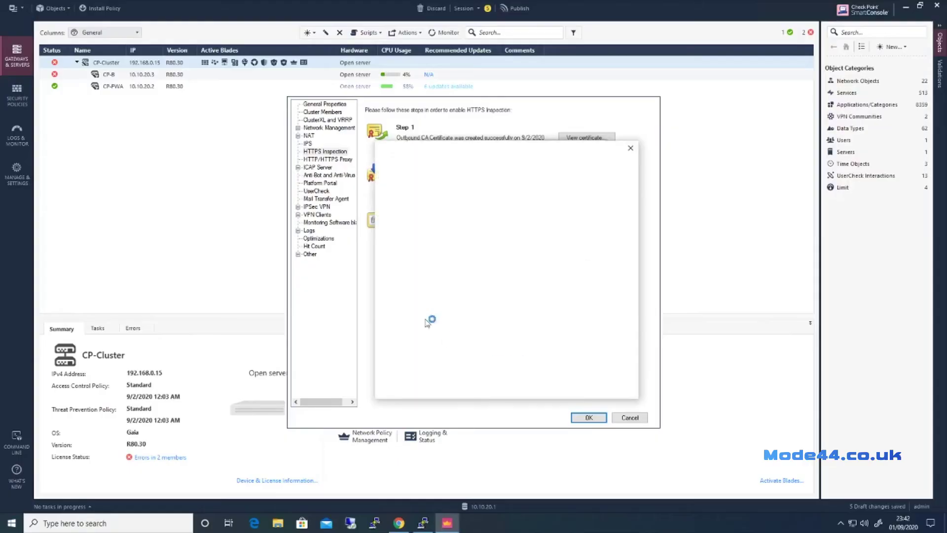
click(441, 262)
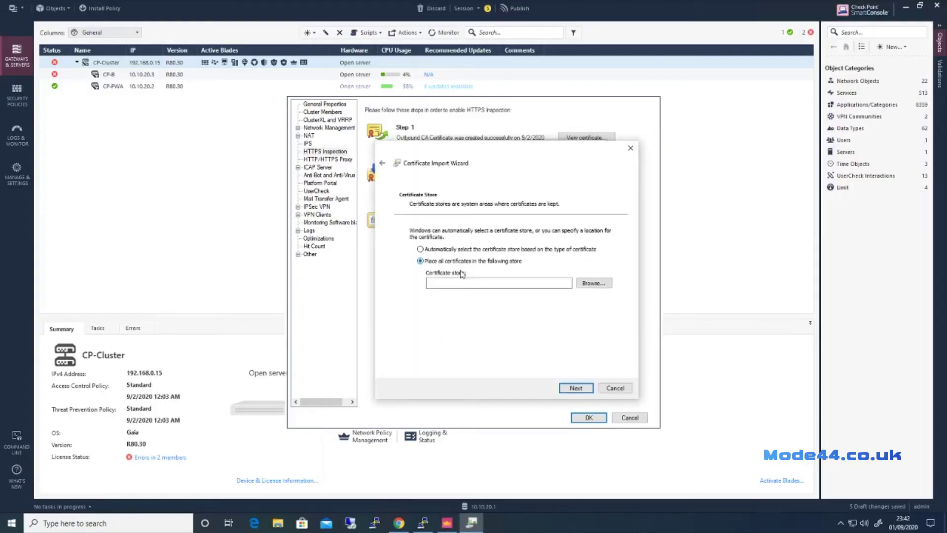
click(591, 283)
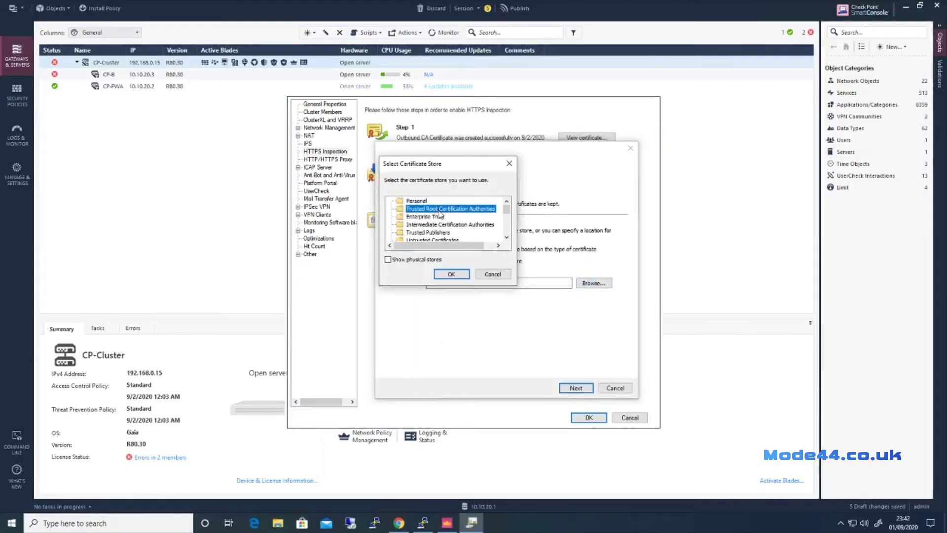
click(493, 275)
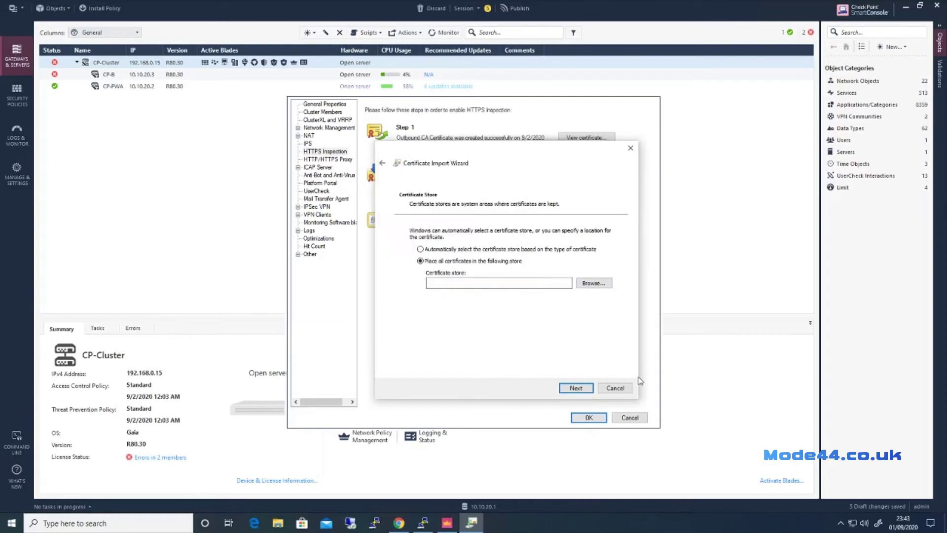
Cancel the import, close the certificate and cluster windows, and minimize SmartConsole.
click(615, 388)
click(585, 386)
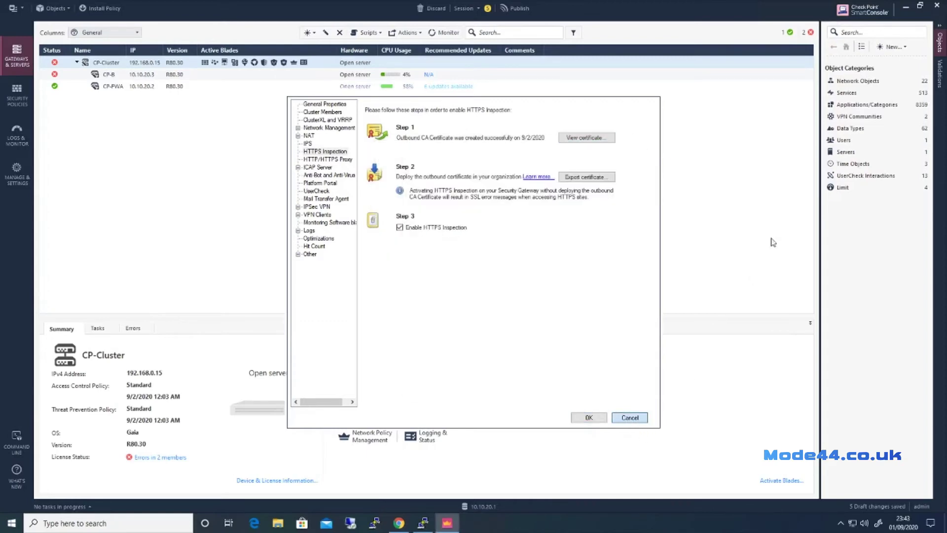
key(Escape)
click(906, 6)
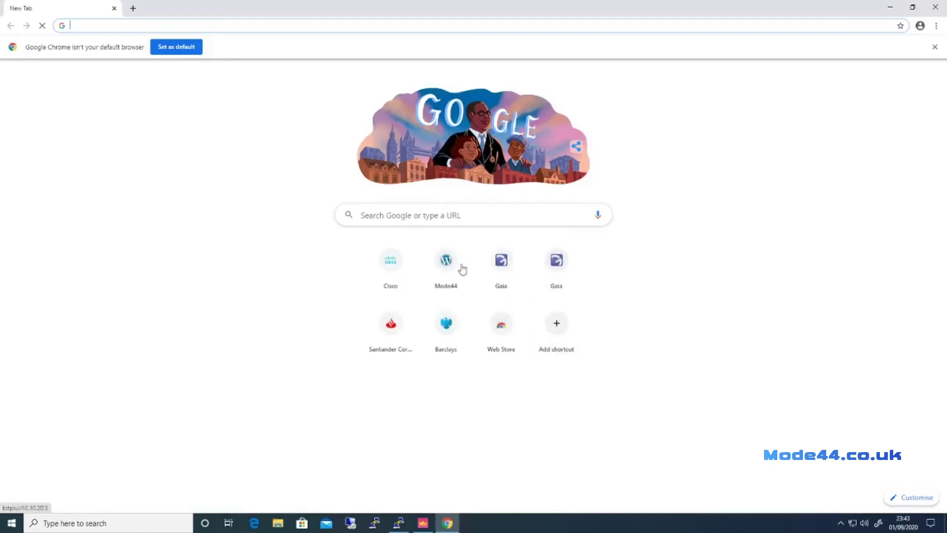
Open mode44.co.uk and proceed past the not-trusted certificate warning.
click(462, 268)
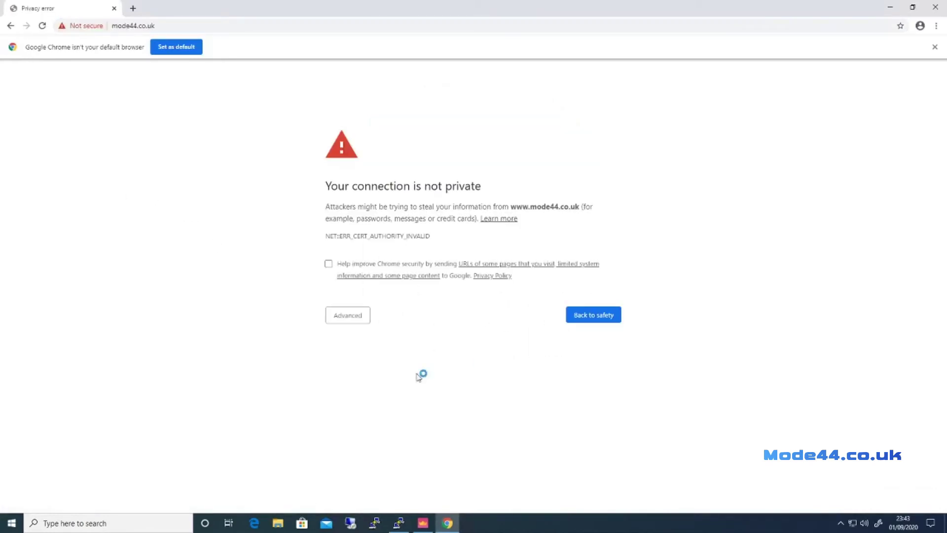
click(65, 27)
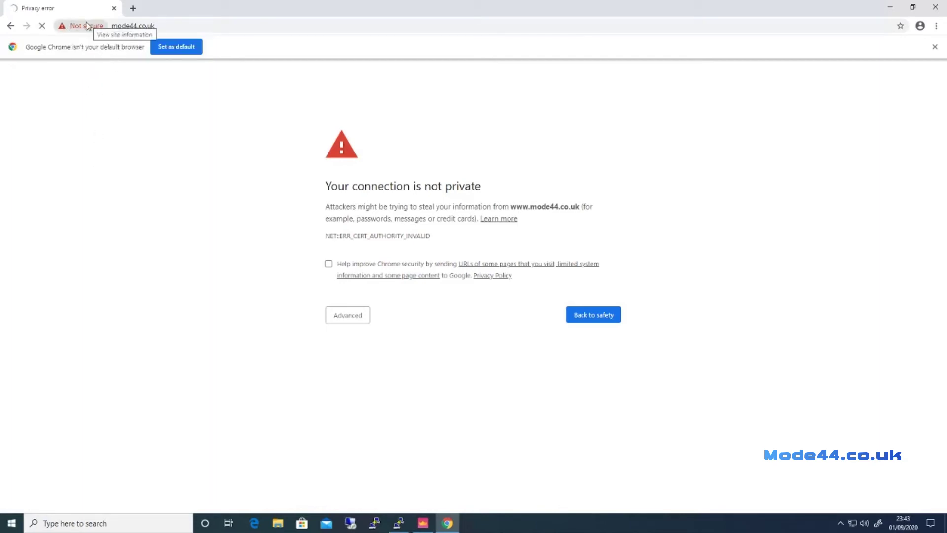
click(339, 316)
click(405, 393)
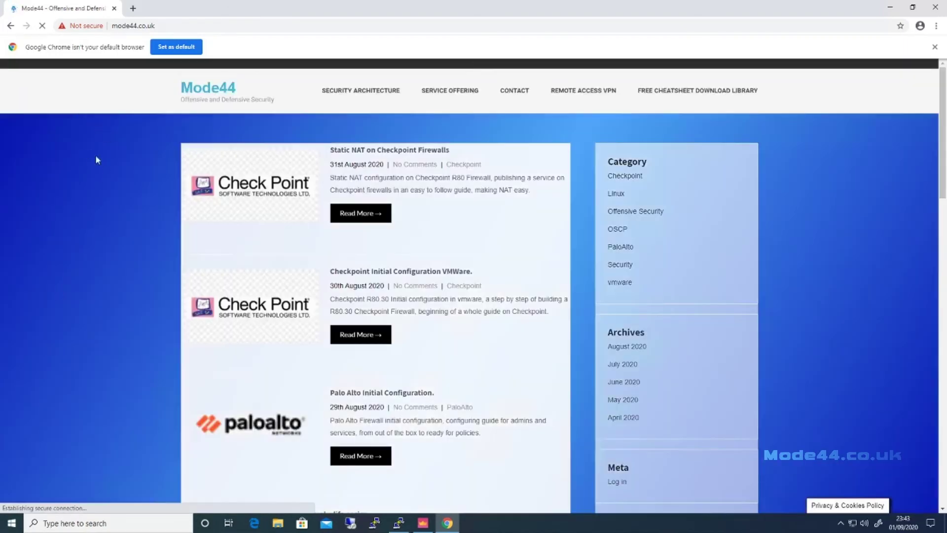
Inspect the site certificate, issued by testlab.local, then minimize Chrome.
click(76, 25)
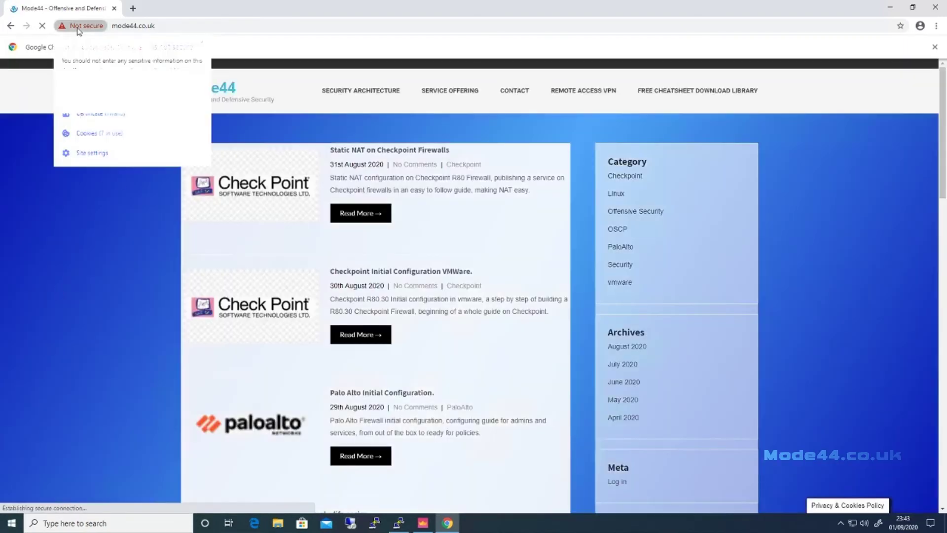
click(93, 114)
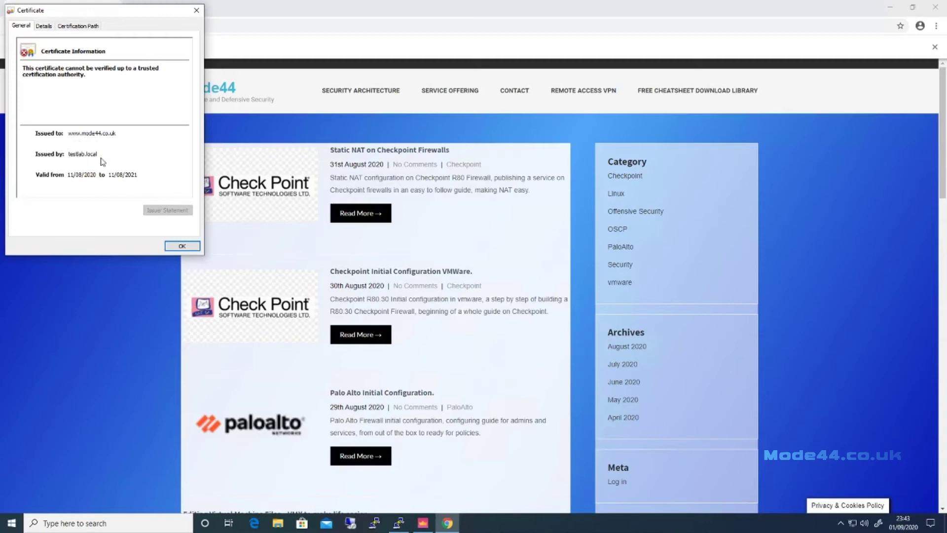
click(182, 246)
click(890, 7)
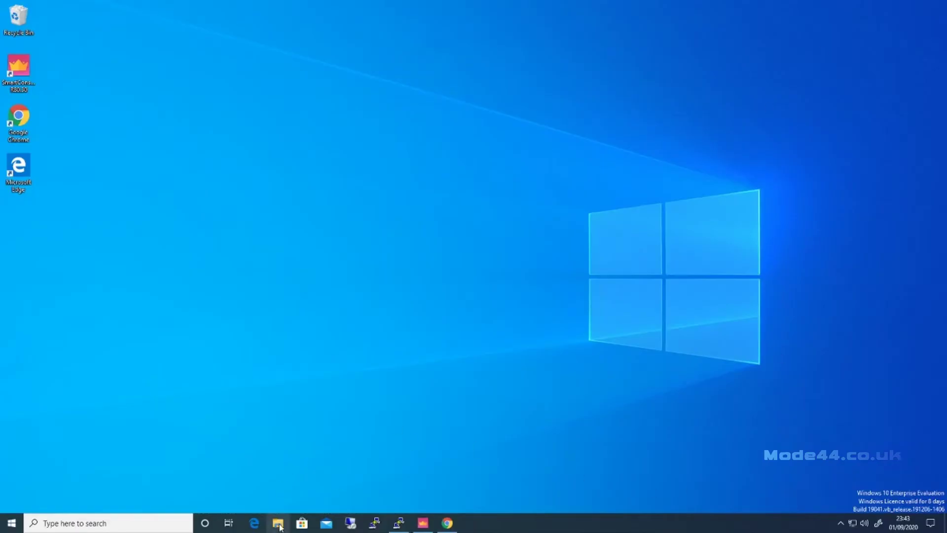
Return to SmartConsole and view CP-Cluster's HTTPS Inspection outbound CA certificate.
click(279, 524)
click(744, 111)
click(427, 526)
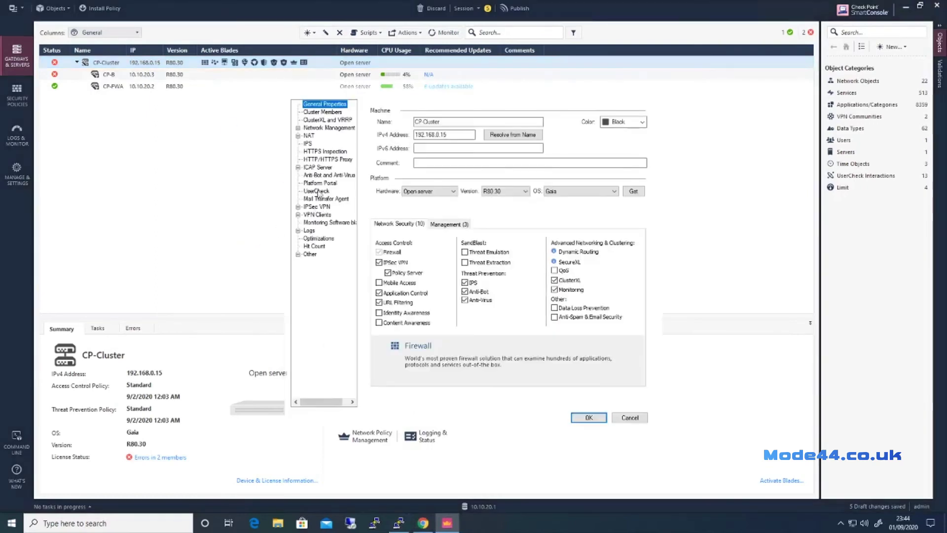
click(320, 151)
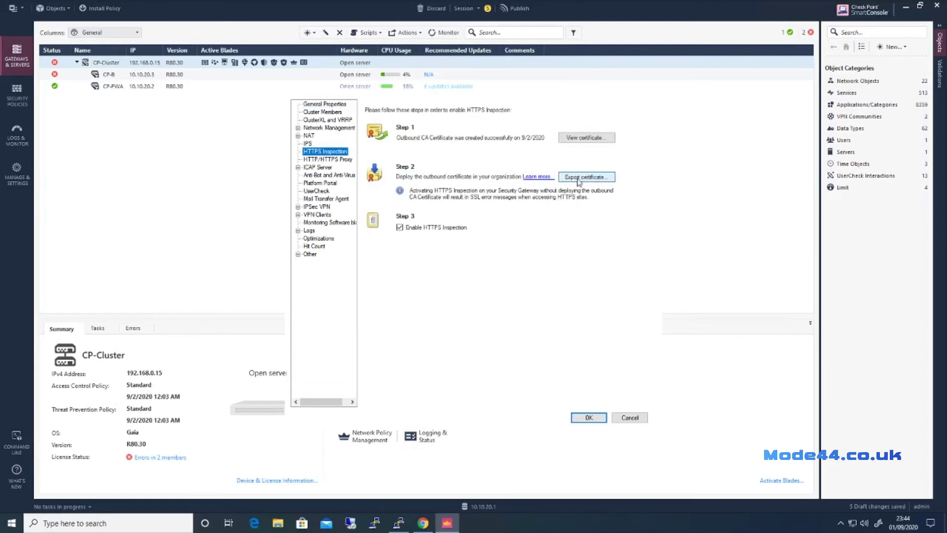
click(583, 137)
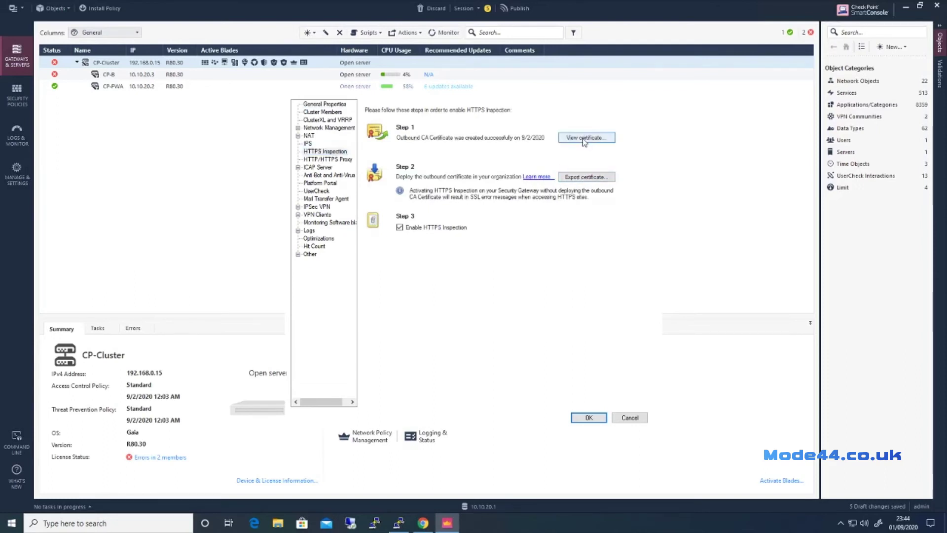
Import the certificate for Local Machine into Trusted Root Certification Authorities.
click(511, 349)
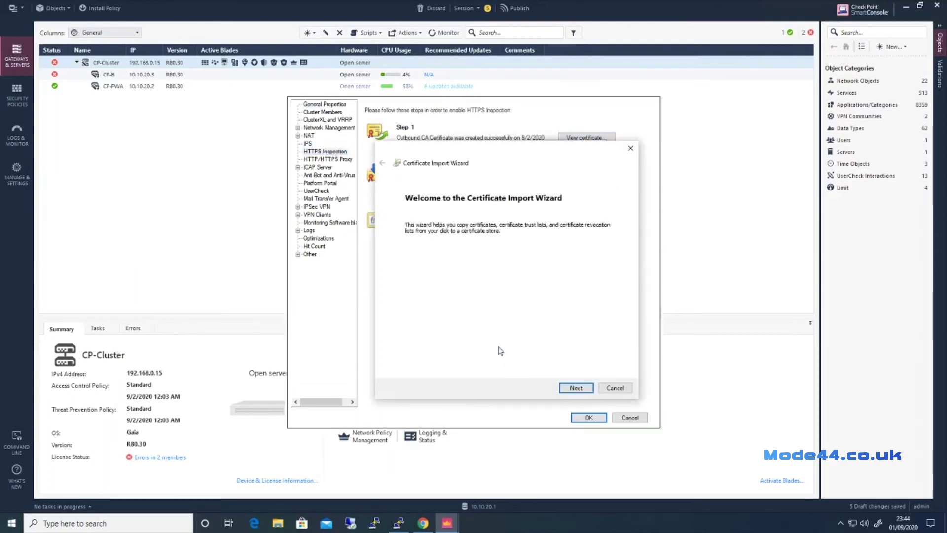
click(433, 302)
click(575, 388)
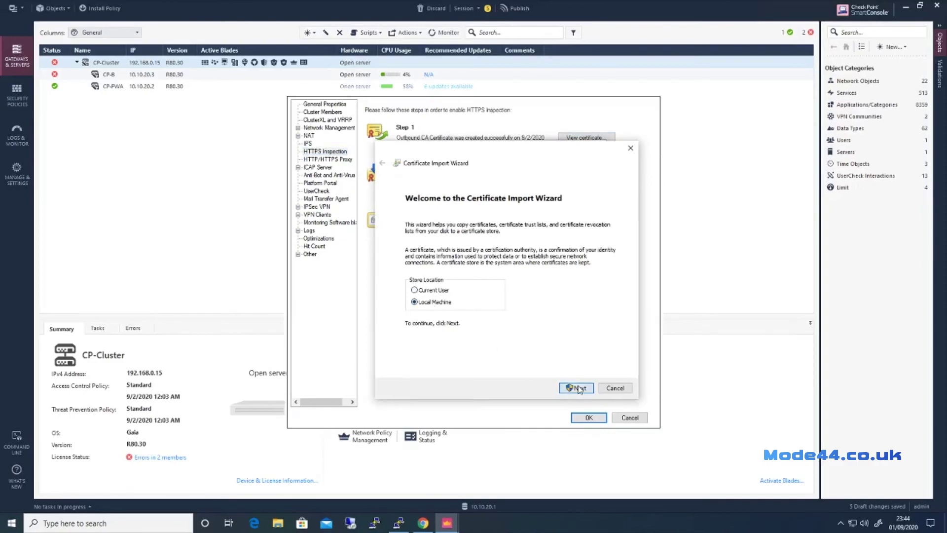
click(418, 327)
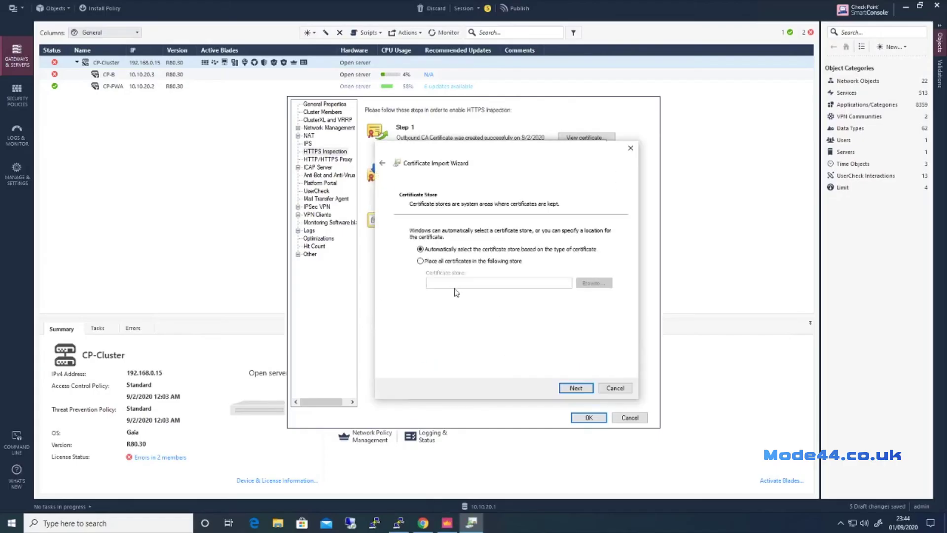
click(434, 261)
click(594, 282)
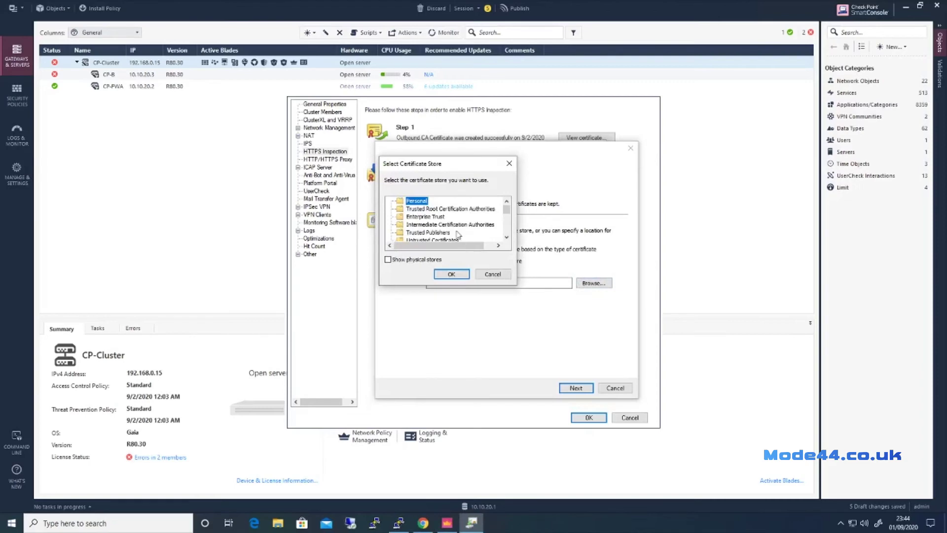
click(450, 209)
click(451, 273)
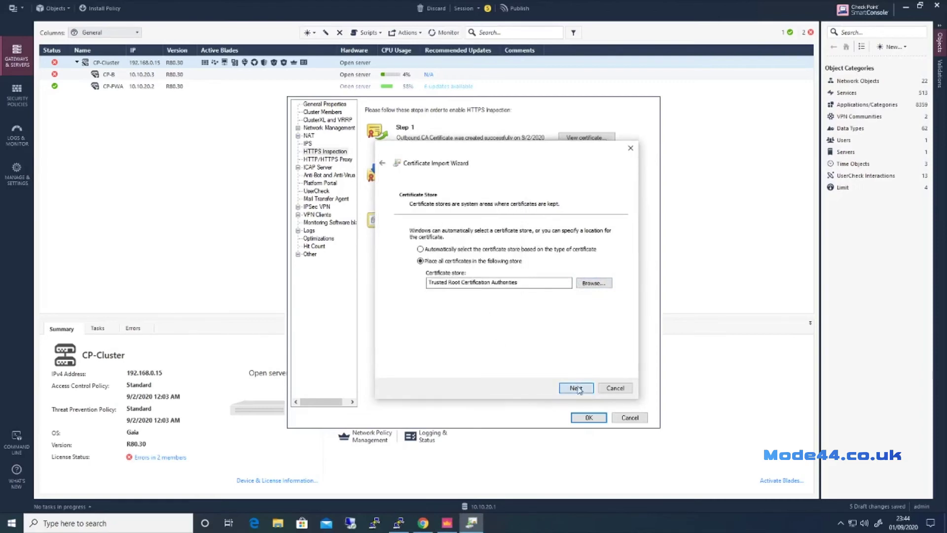
click(576, 388)
click(574, 391)
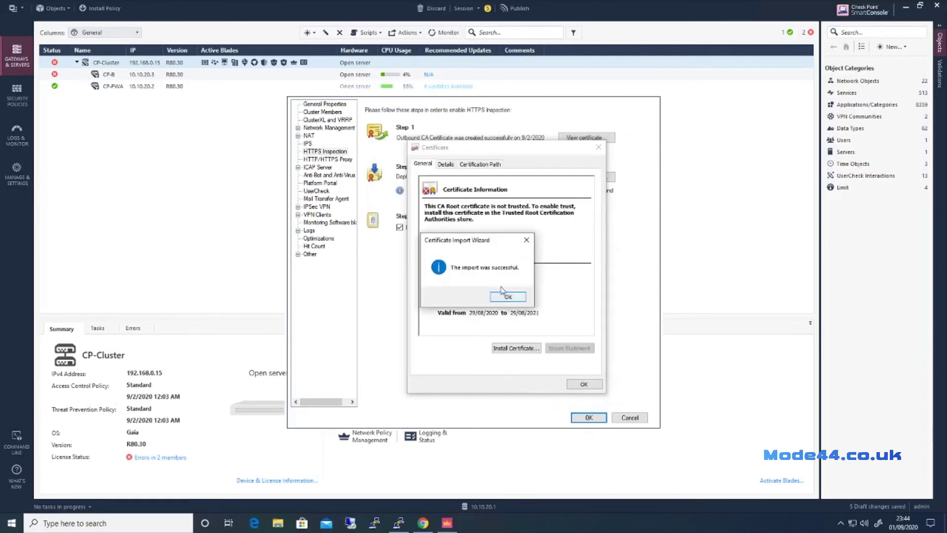
click(506, 297)
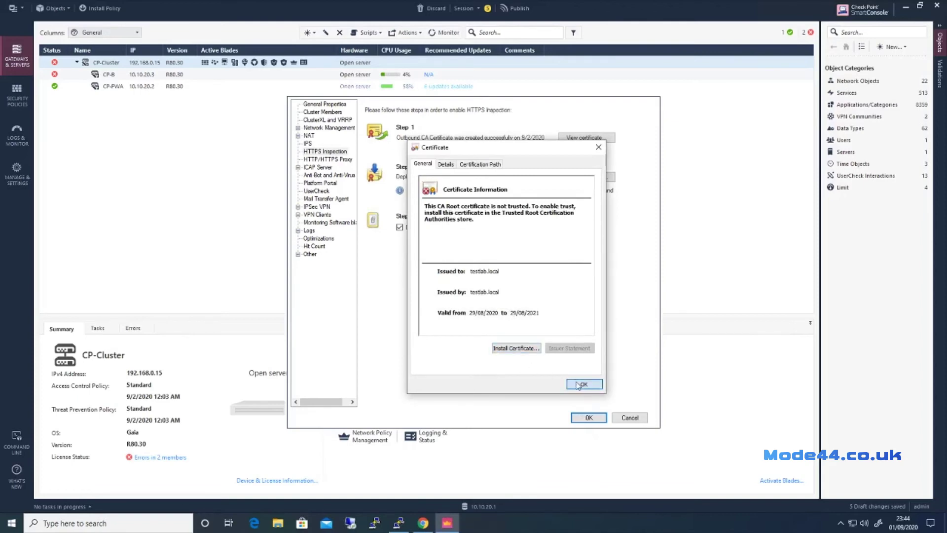
Close the certificate window, save the cluster properties with OK, and minimize SmartConsole.
click(584, 384)
click(604, 420)
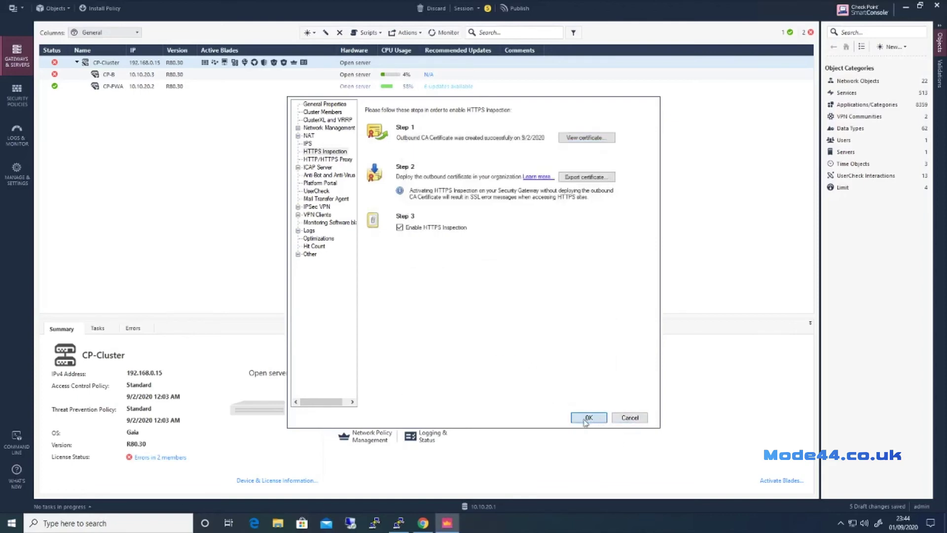
click(587, 418)
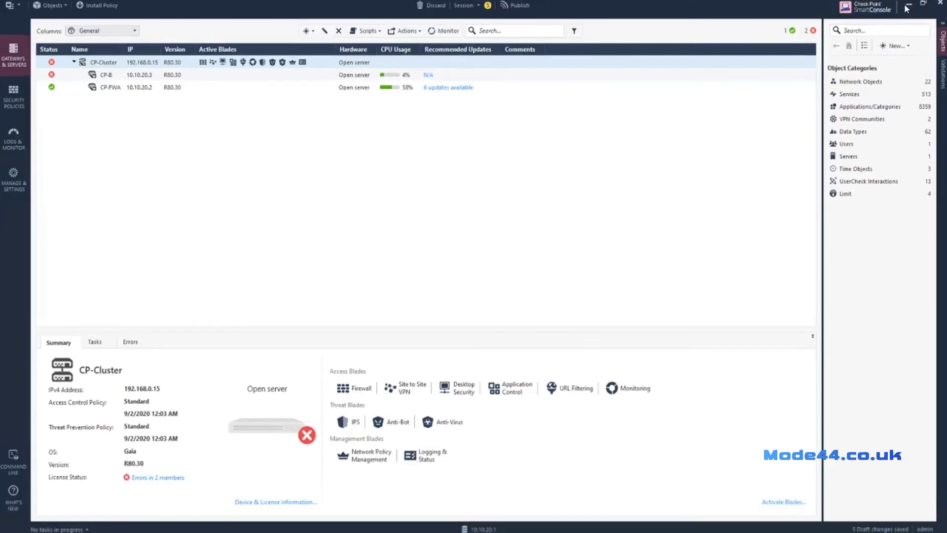
click(908, 7)
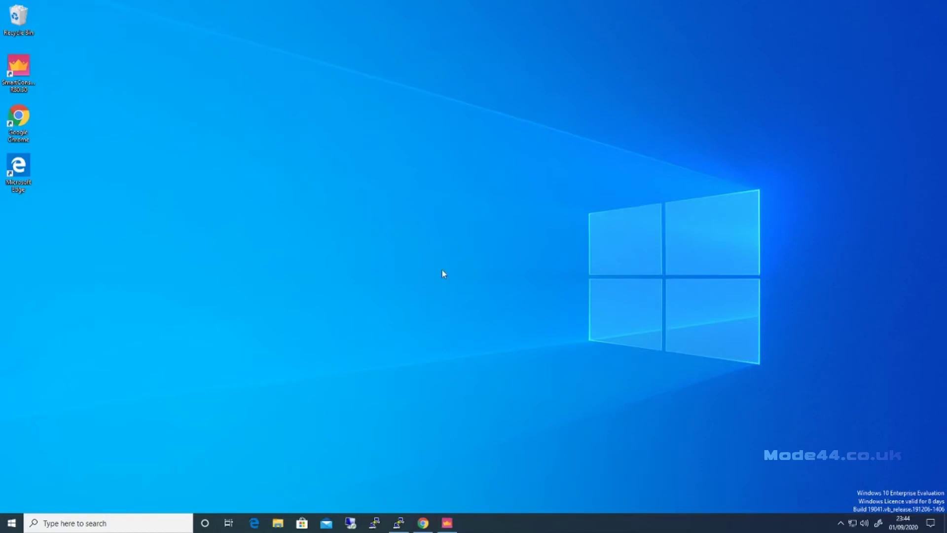
Restart Chrome and reopen the mode44.co.uk site.
right_click(422, 523)
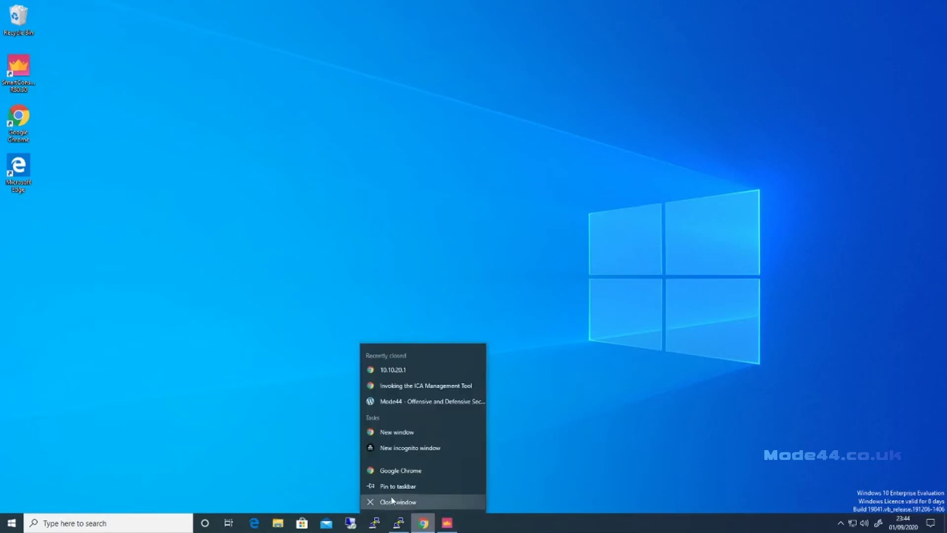
click(402, 500)
double_click(20, 118)
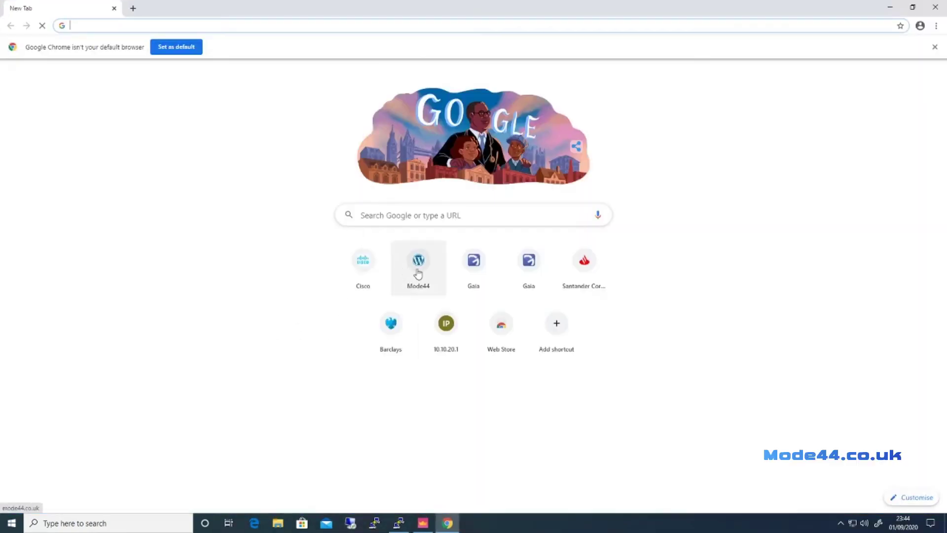
click(417, 268)
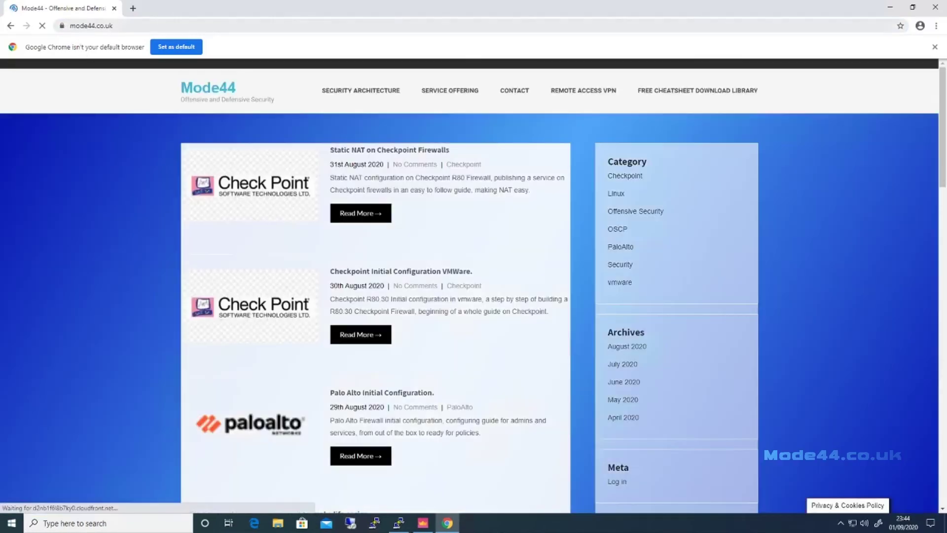
Confirm mode44.co.uk's certificate is now trusted, then return to its Chrome window.
click(62, 26)
click(88, 113)
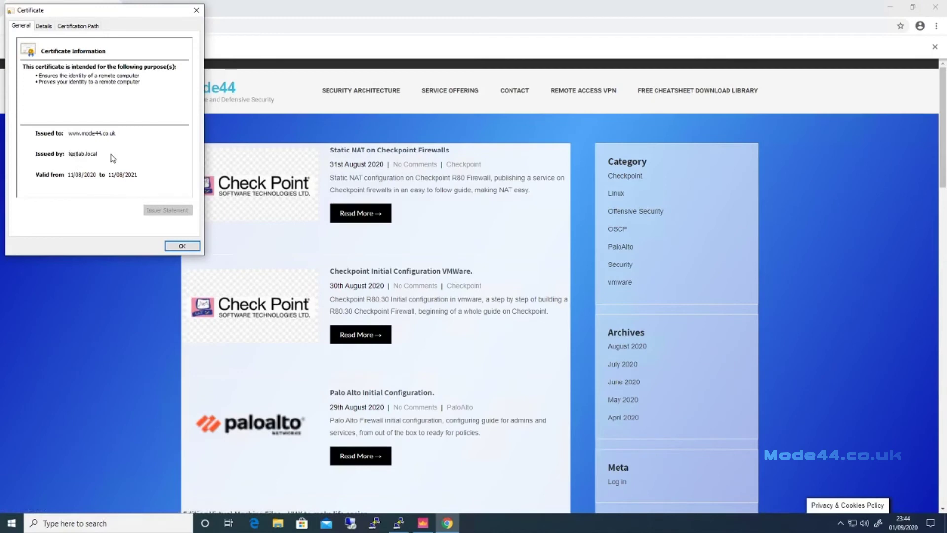
click(182, 246)
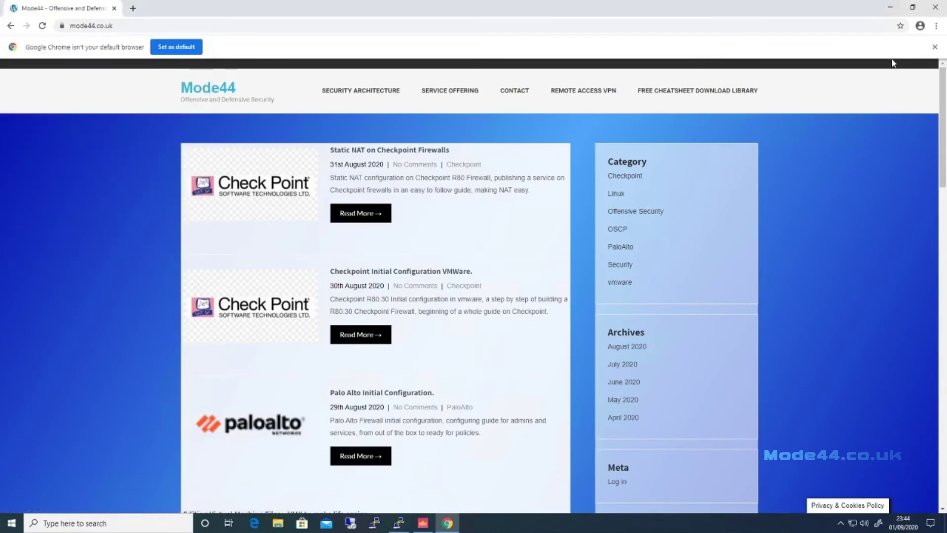
click(891, 7)
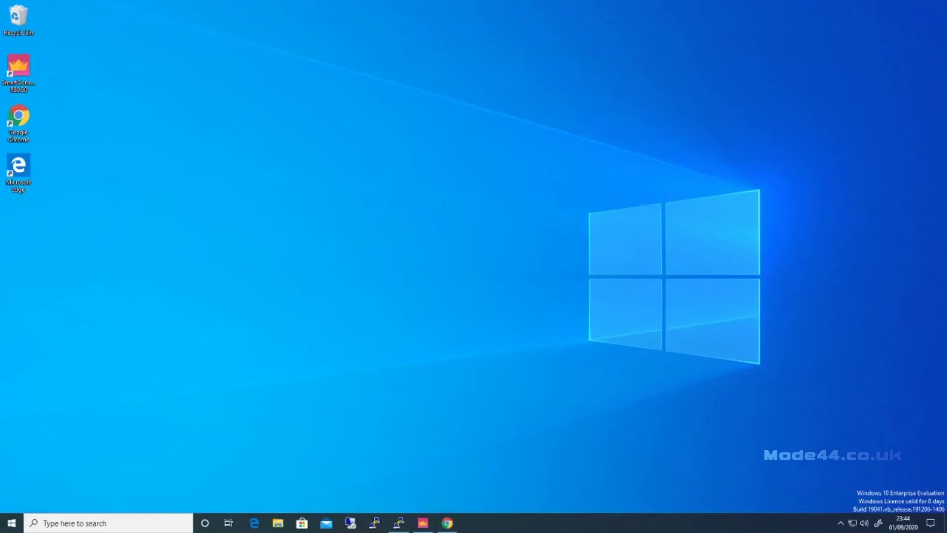
click(423, 523)
click(447, 523)
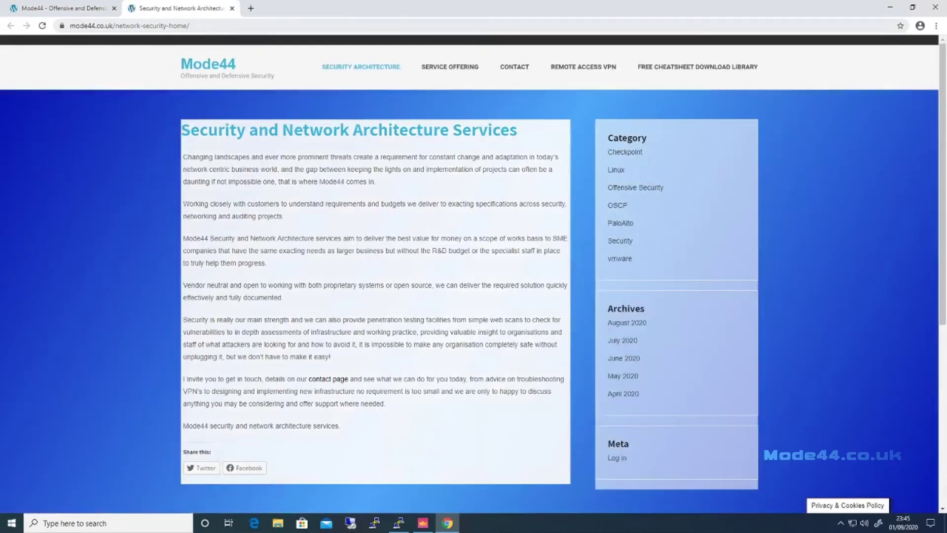
Load santander.com and accept all cookies.
key(ctrl+l)
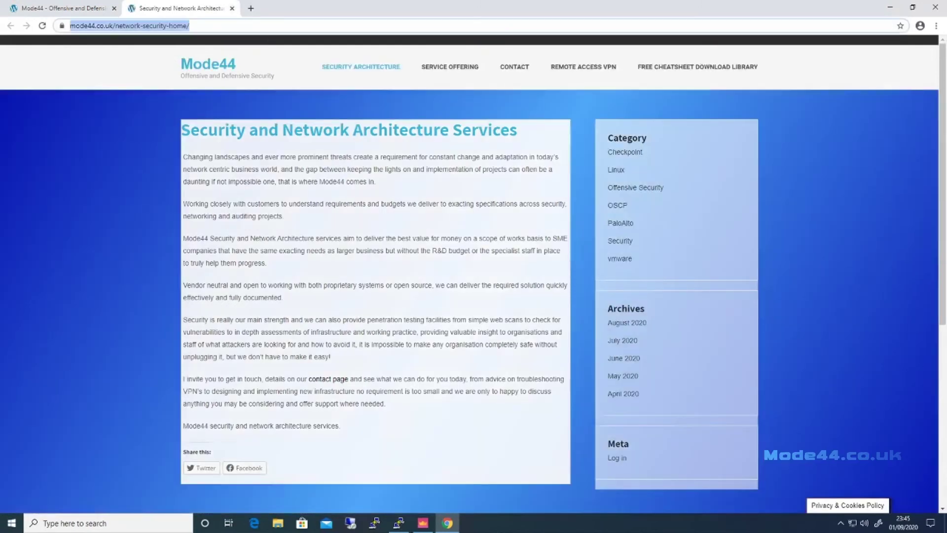
text(santander)
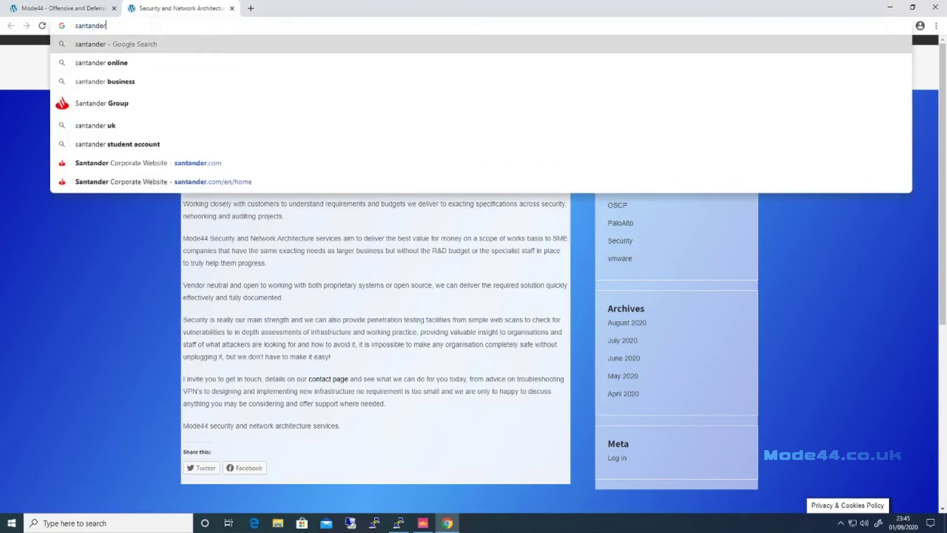
text(.com)
key(Return)
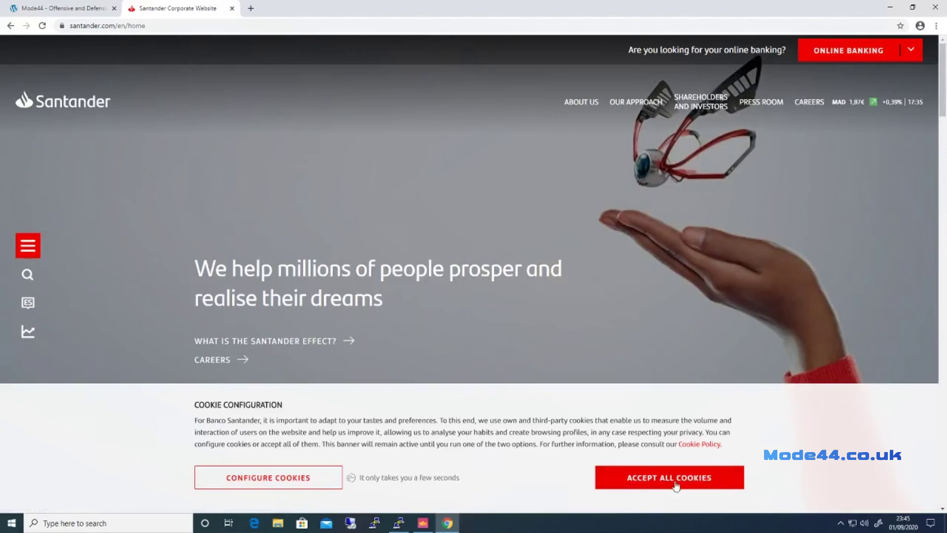
click(676, 479)
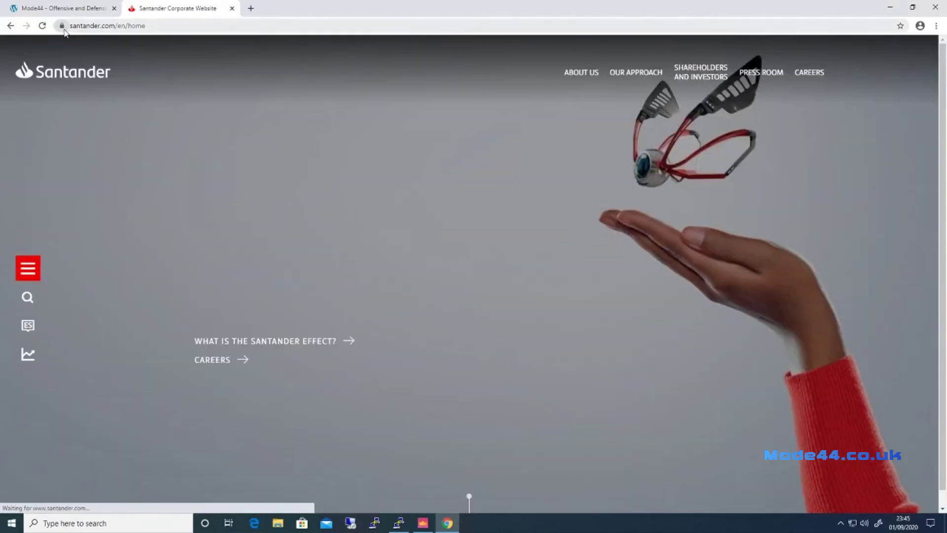
Check santander.com's certification path chaining to Entrust, then minimize Chrome.
click(62, 25)
click(99, 114)
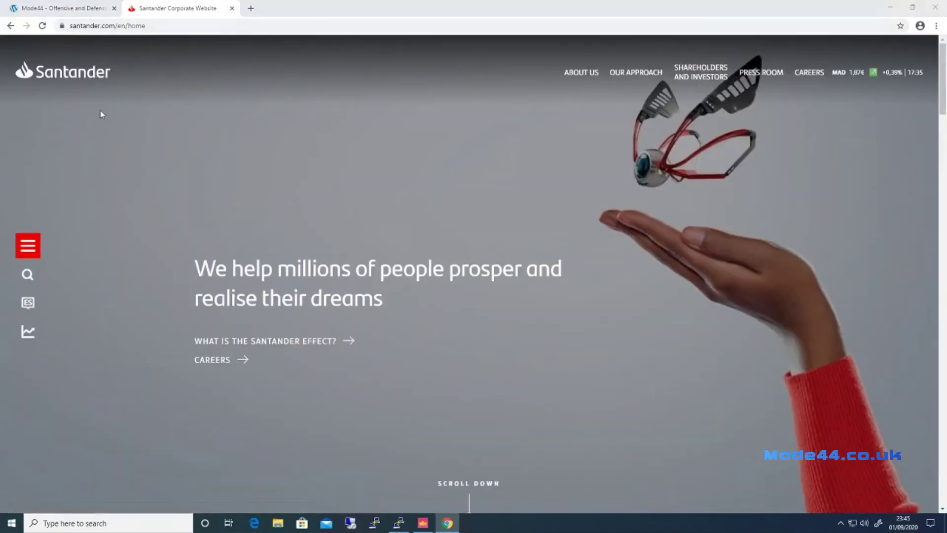
click(80, 26)
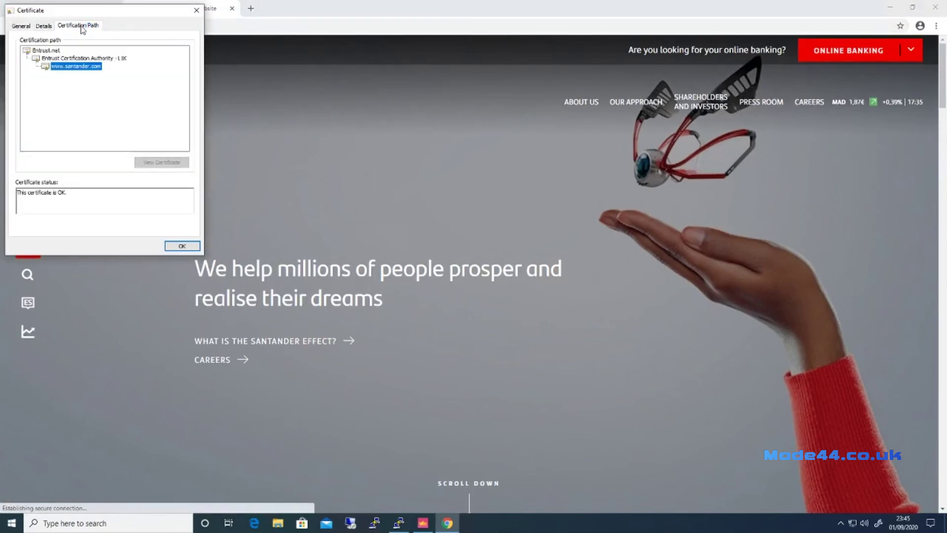
click(182, 247)
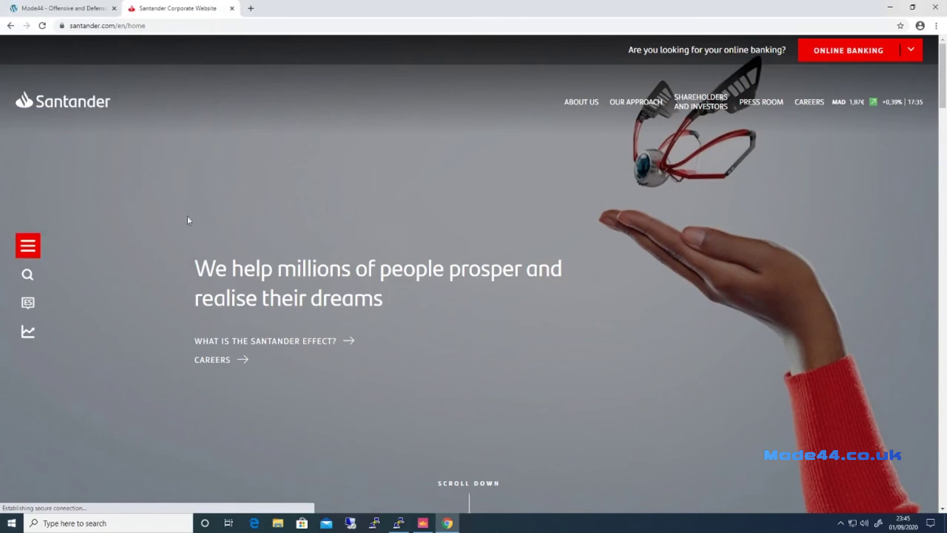
click(893, 9)
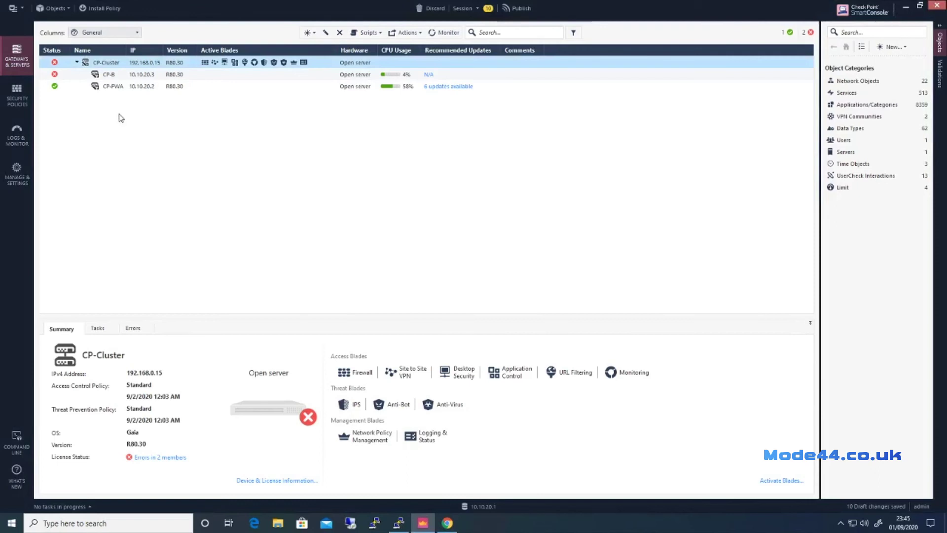
From Security Policies, launch the HTTPS Inspection policy in SmartDashboard.
click(17, 99)
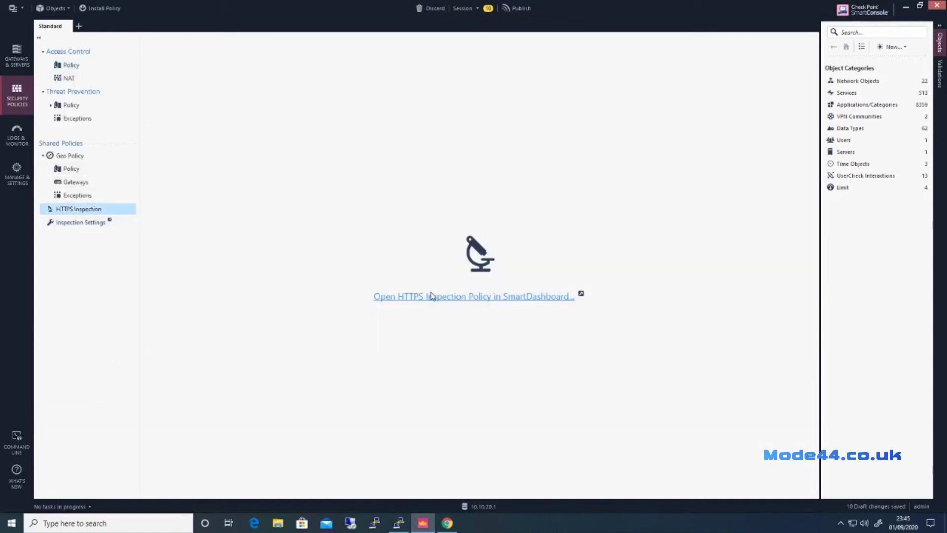
click(432, 300)
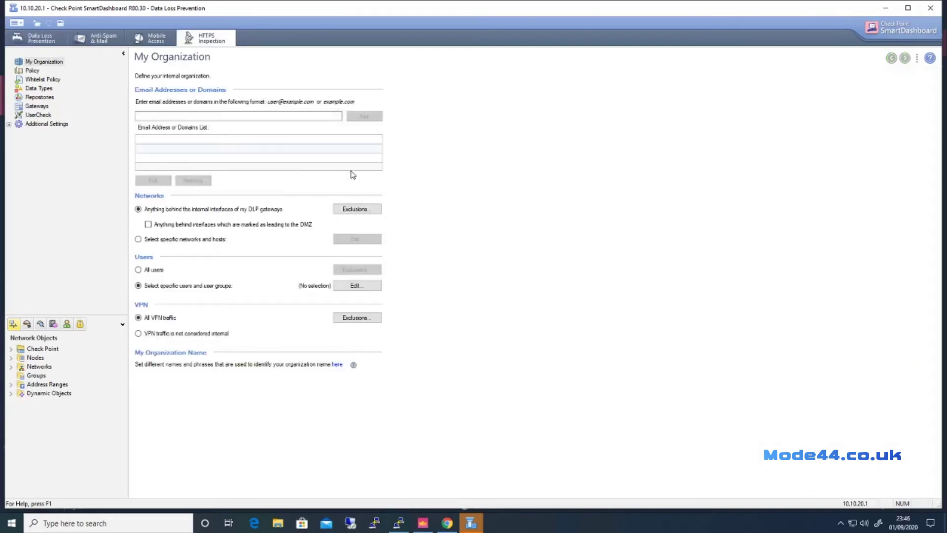
Show the HTTPS Inspection policy rules in SmartDashboard.
click(203, 37)
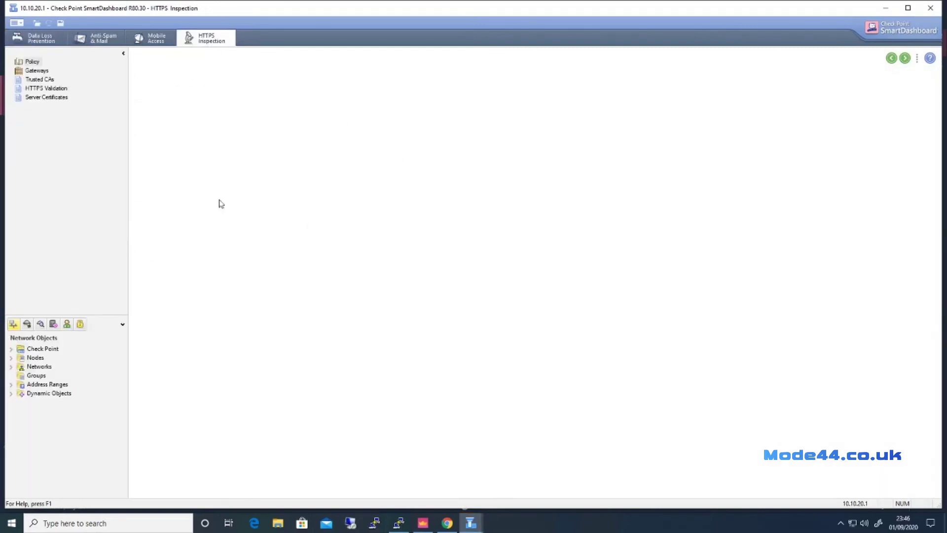
click(37, 70)
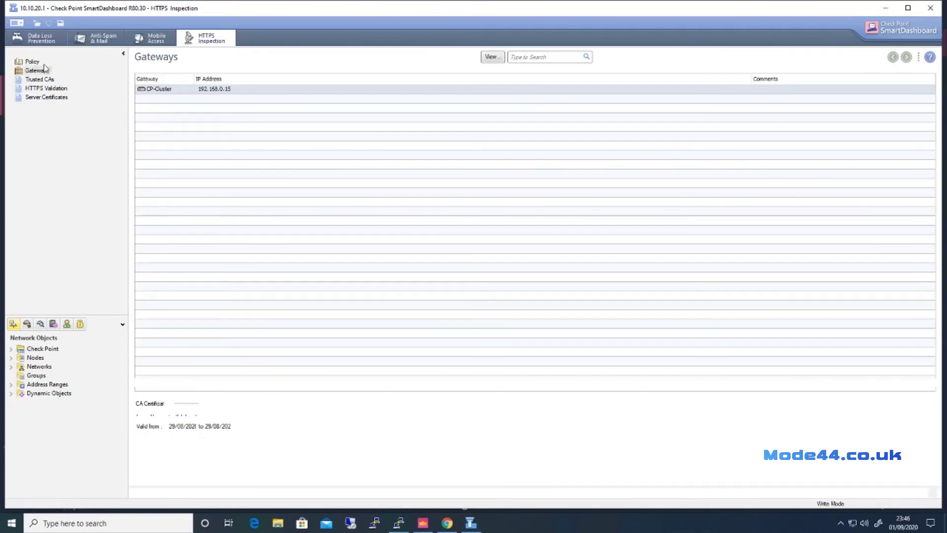
click(33, 62)
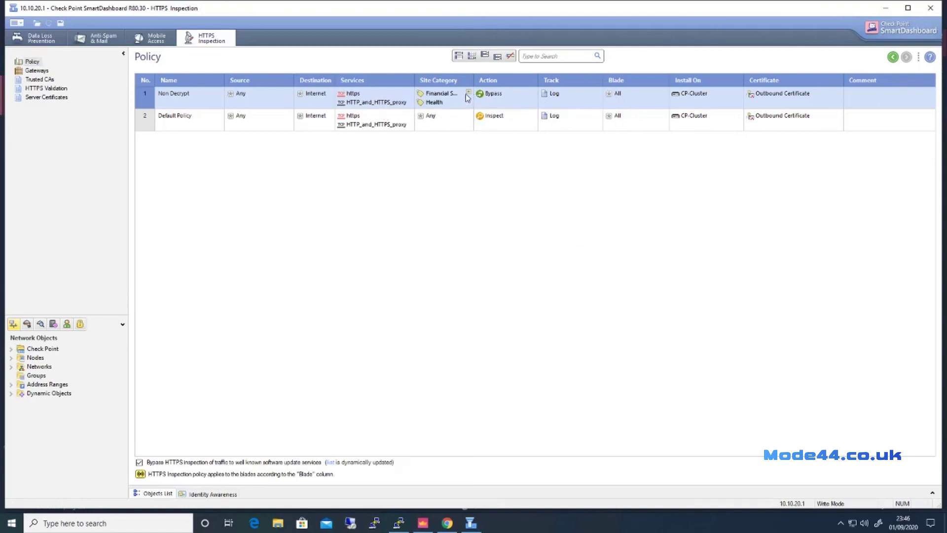
Tick File Storage and Sharing in rule 1's Site Category list.
click(468, 93)
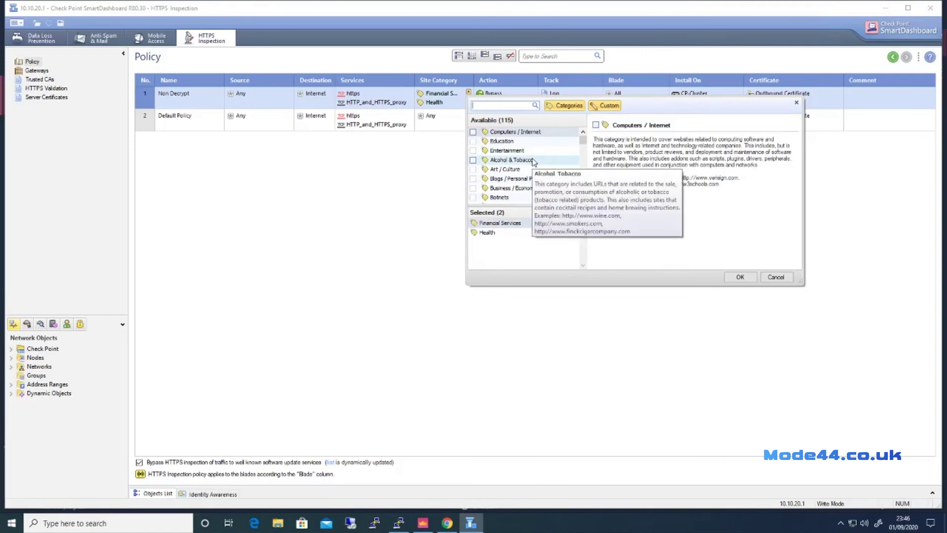
click(583, 201)
click(583, 200)
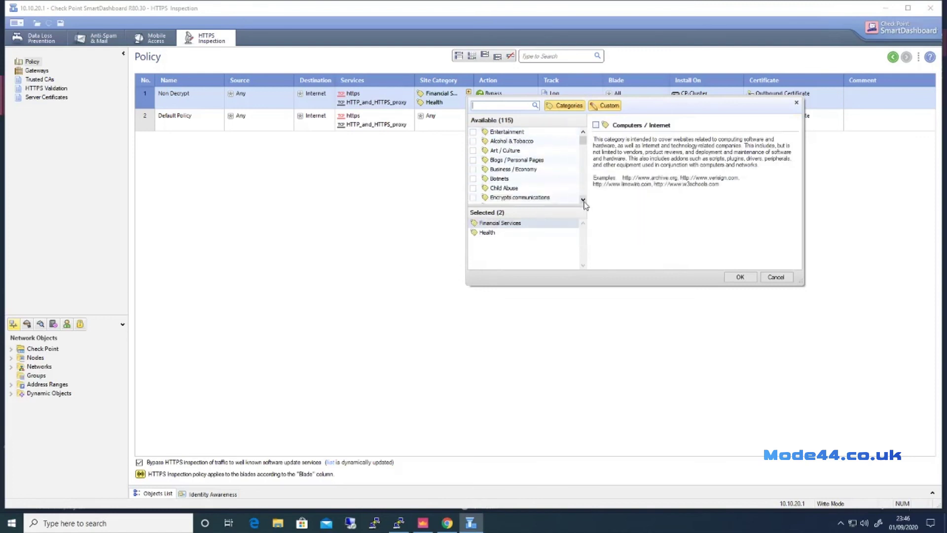
click(584, 201)
click(583, 200)
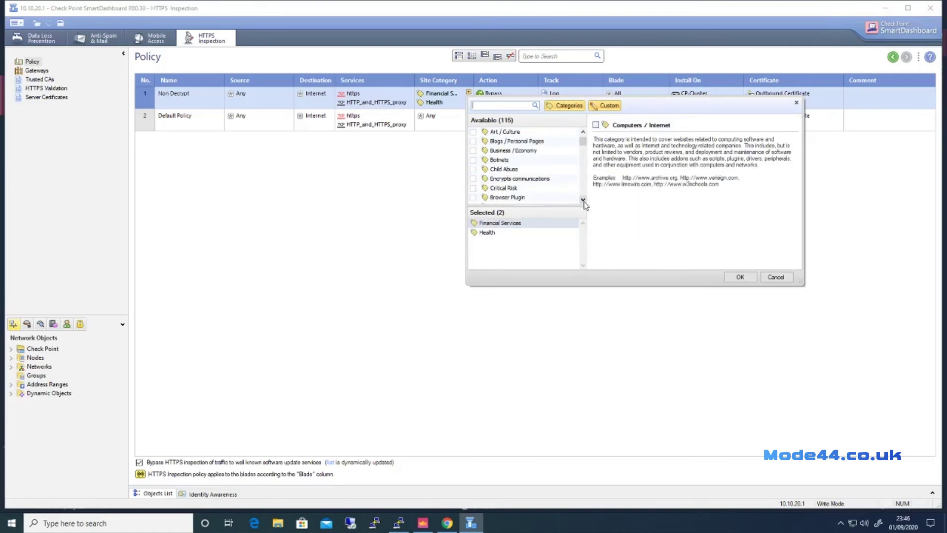
click(583, 201)
click(583, 201)
click(583, 200)
click(584, 200)
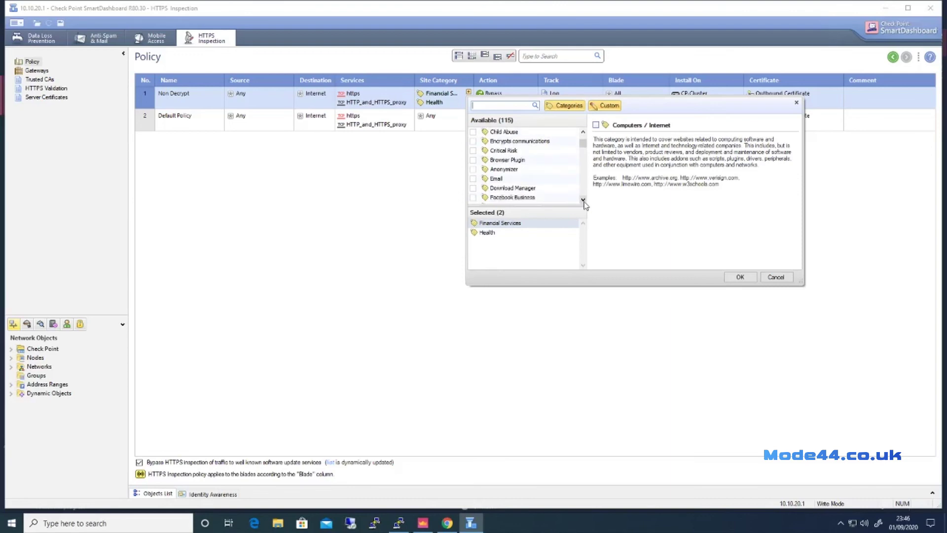
click(584, 200)
click(584, 200)
click(584, 200)
click(583, 200)
click(583, 200)
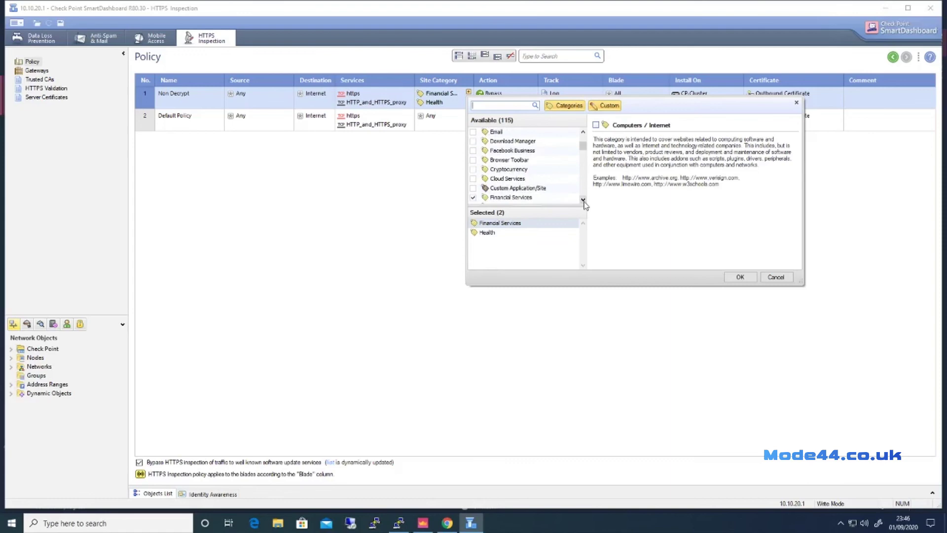
click(584, 200)
click(584, 201)
click(584, 201)
click(584, 201)
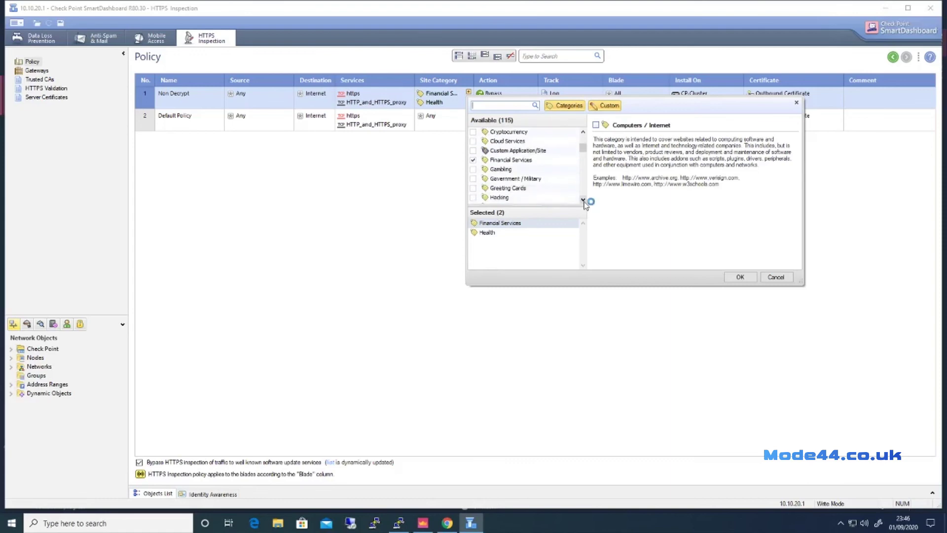
click(584, 200)
click(583, 200)
click(584, 200)
click(584, 201)
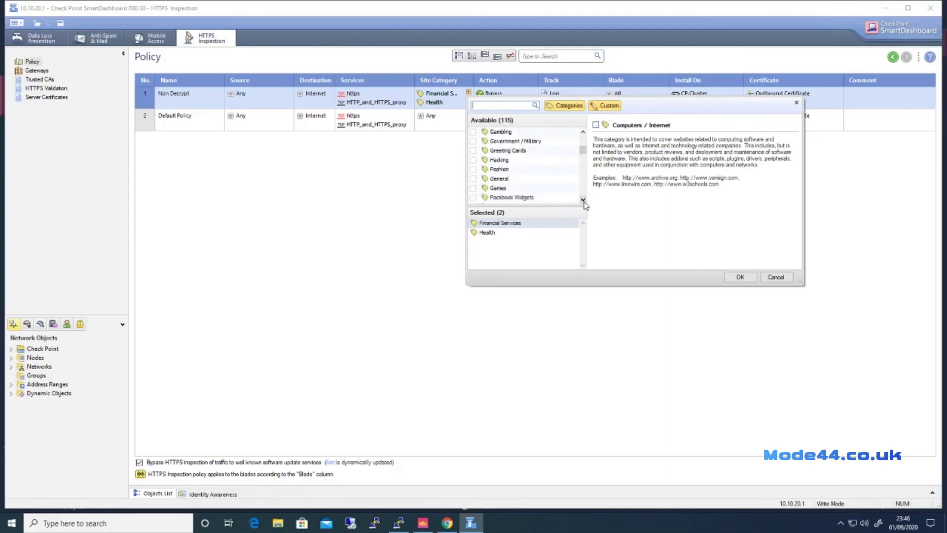
click(584, 200)
click(584, 200)
click(583, 200)
click(583, 200)
click(584, 201)
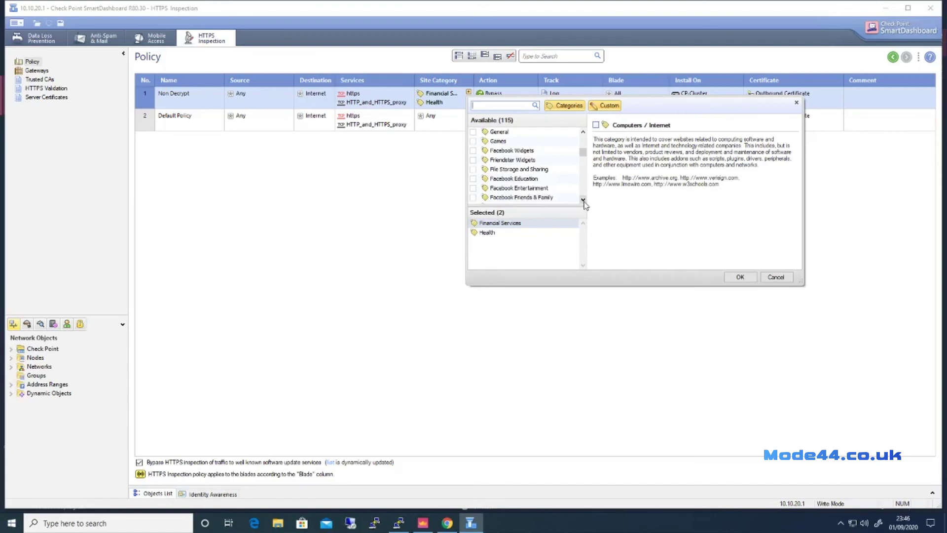
click(583, 200)
click(584, 201)
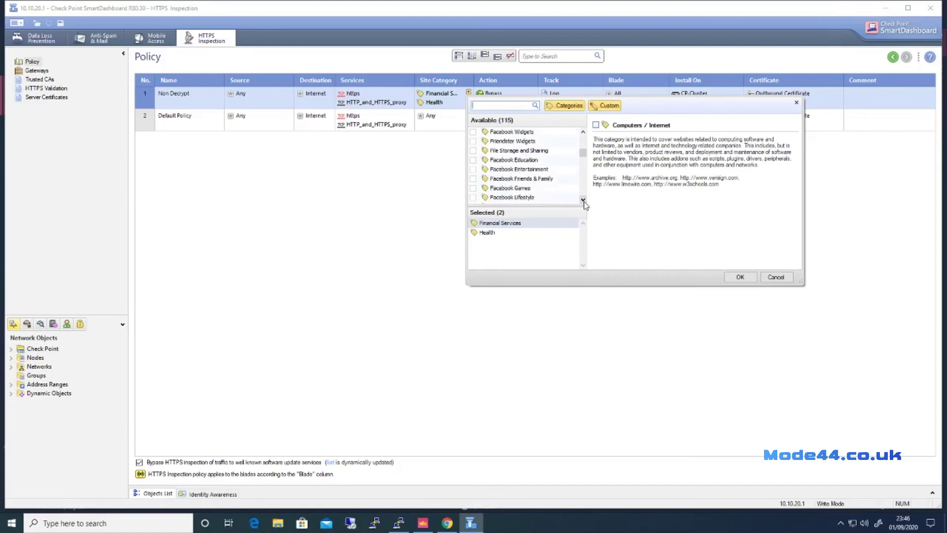
click(473, 151)
Confirm the category, save the policy, close SmartDashboard and publish the session changes.
click(740, 277)
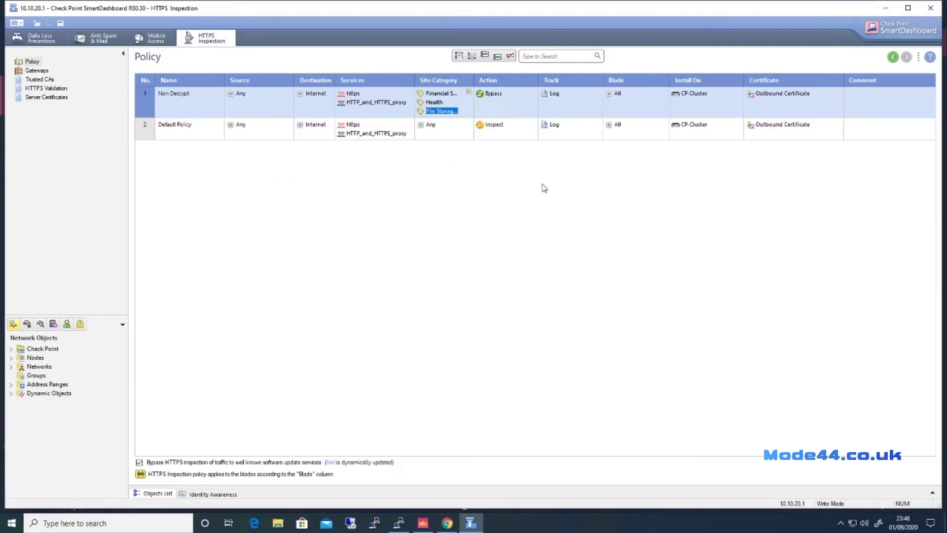
click(59, 23)
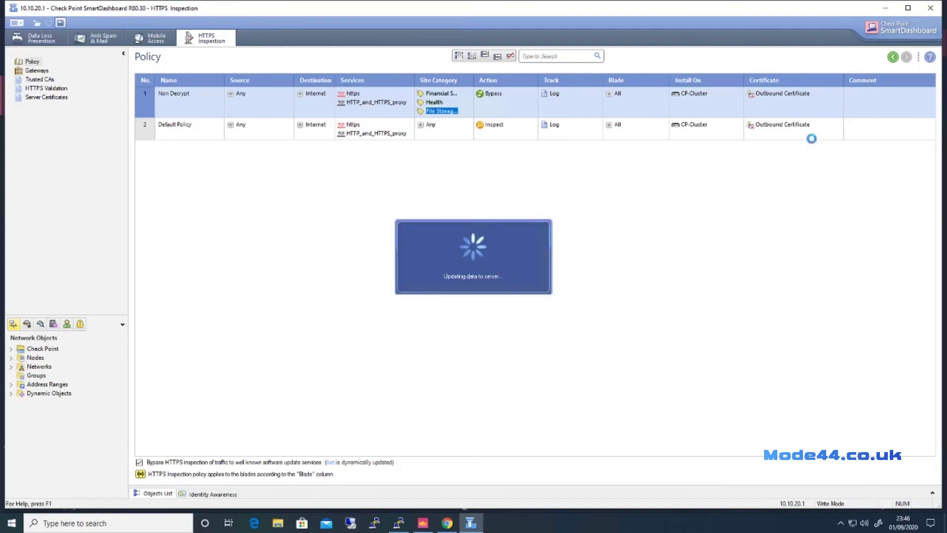
click(931, 10)
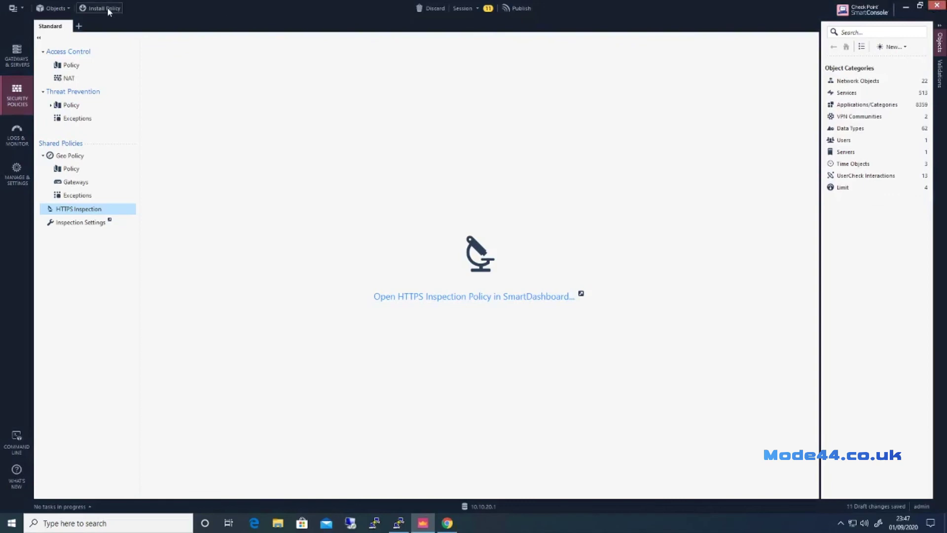
click(517, 324)
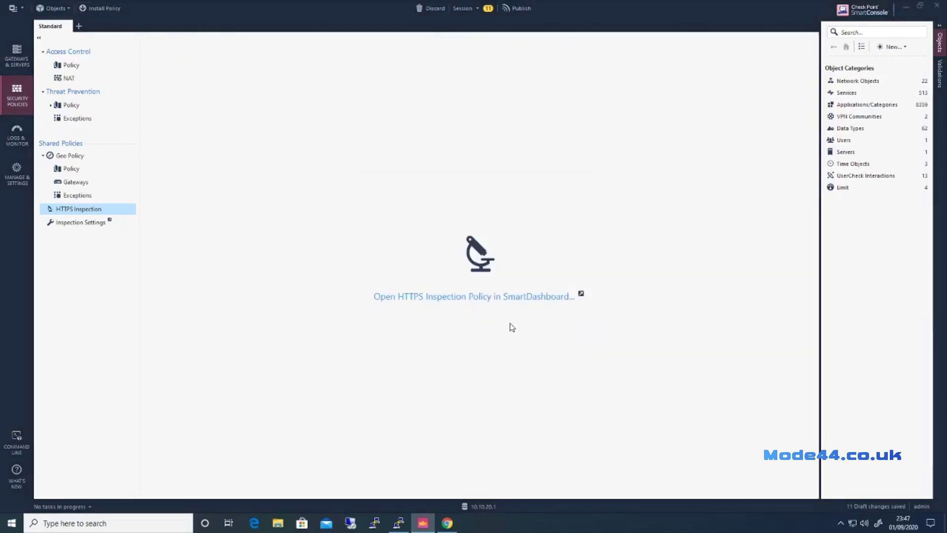